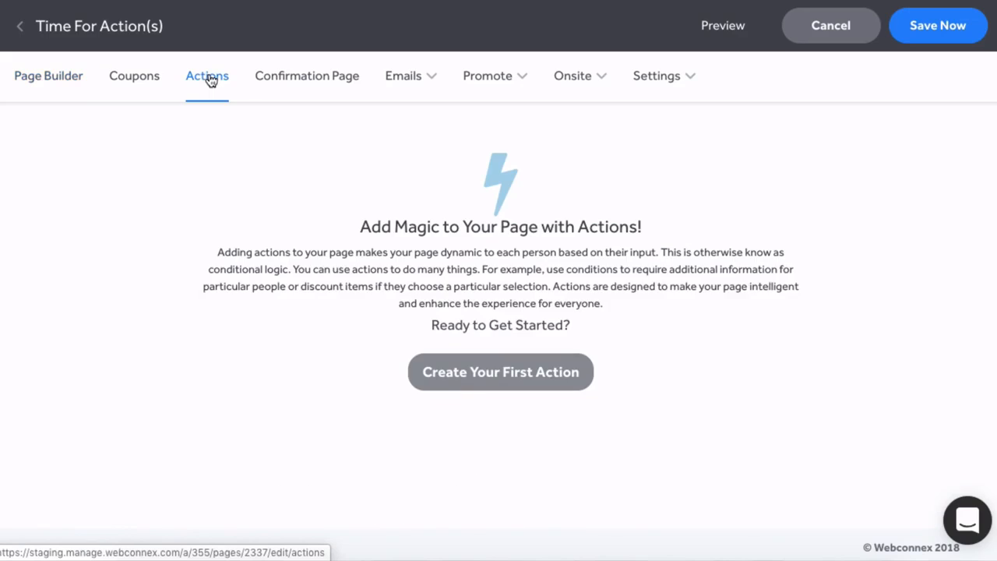
# Start a first action and close its trigger and Do This lists without choosing anything.
pyautogui.click(457, 371)
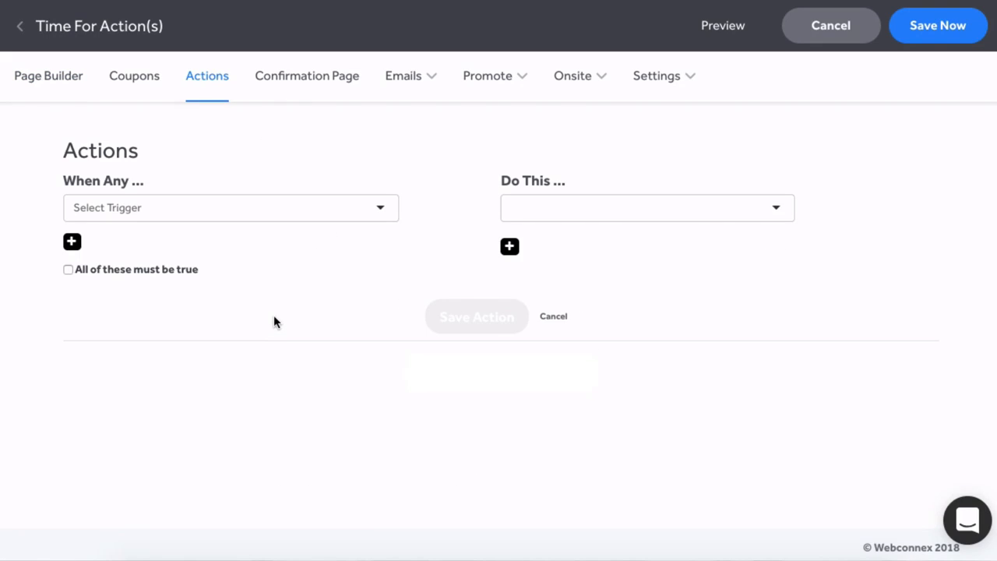
pyautogui.click(380, 209)
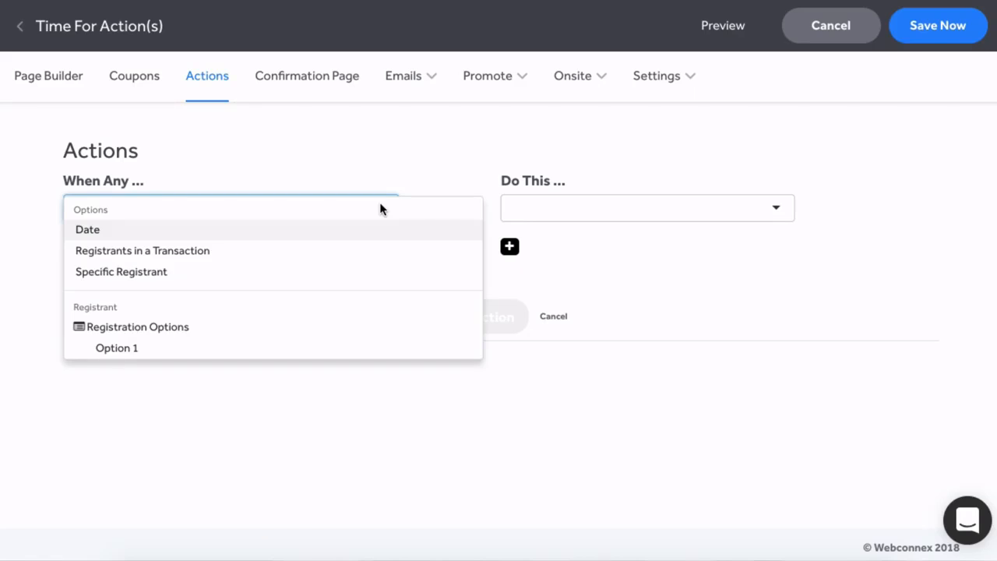
pyautogui.click(367, 182)
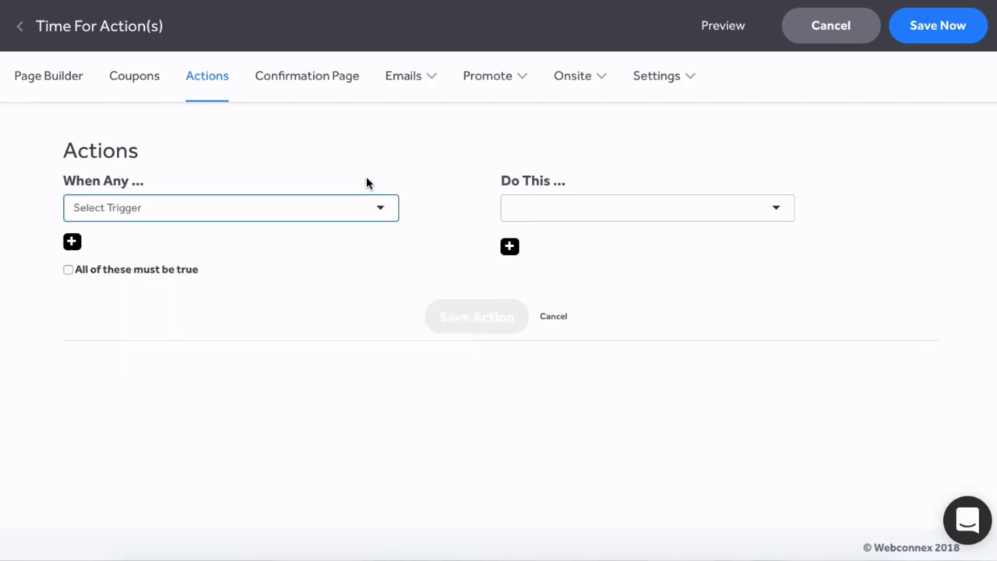
pyautogui.click(631, 216)
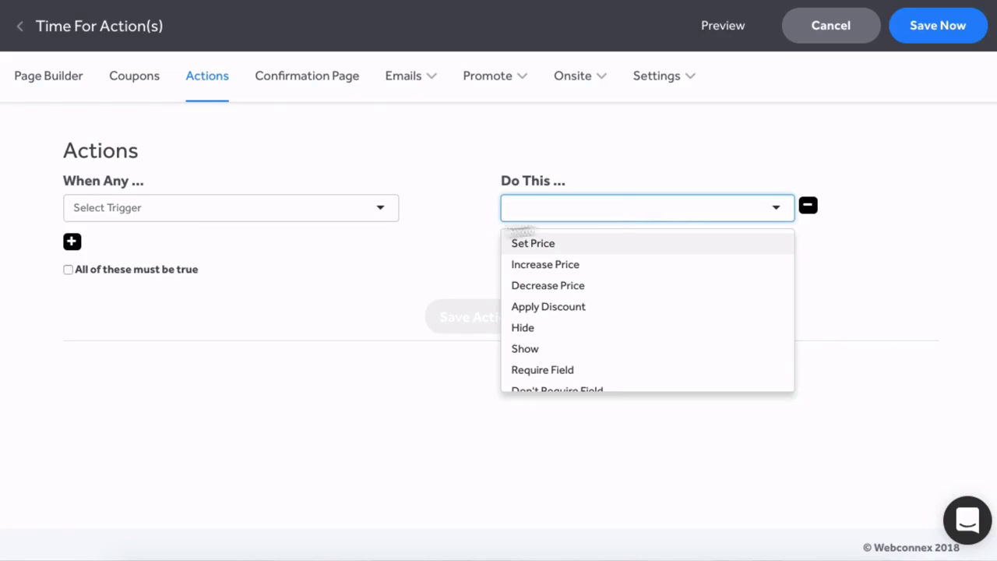
pyautogui.click(423, 250)
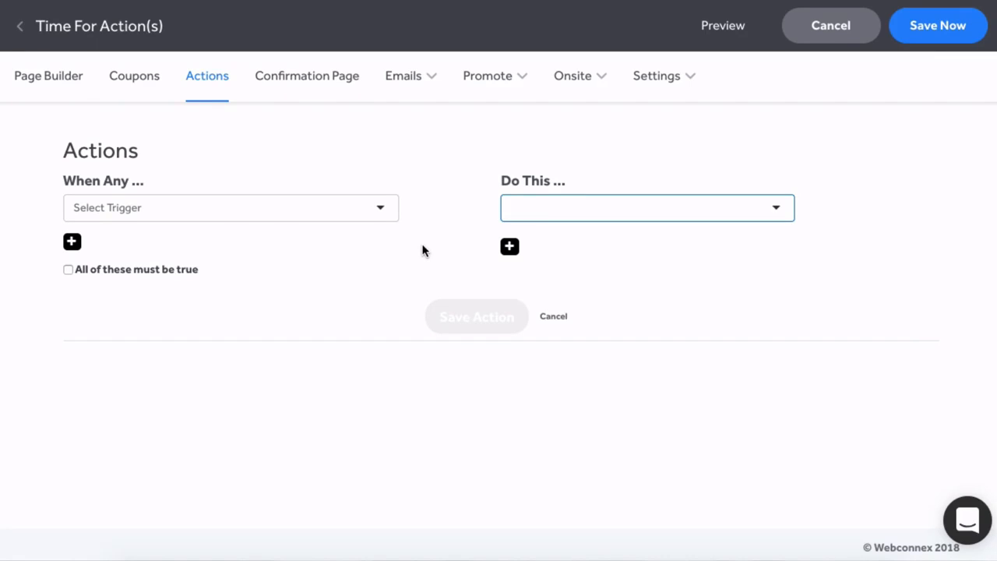
# Set the action's trigger to Date Is After January 31, 2019.
pyautogui.click(380, 213)
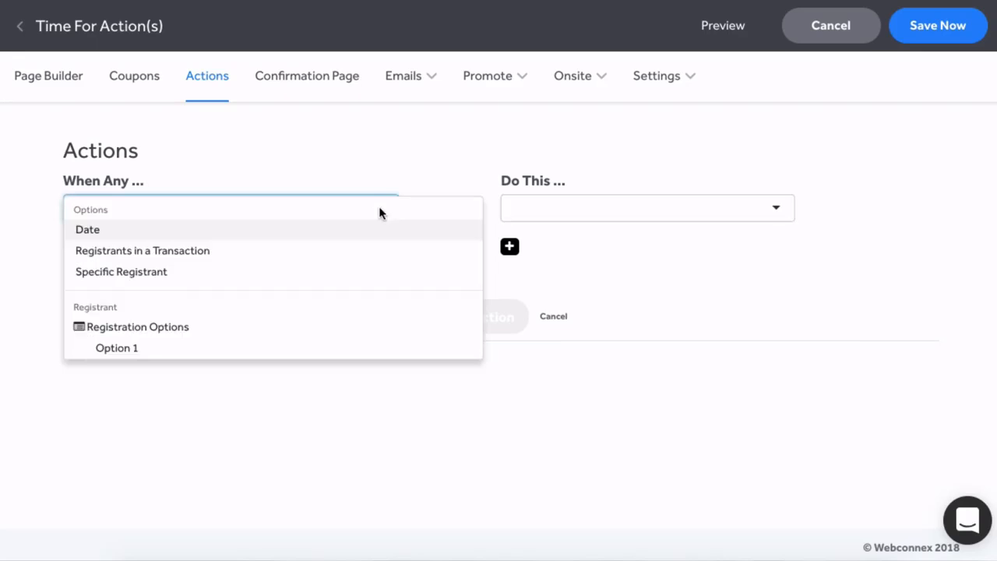
pyautogui.click(109, 232)
pyautogui.click(111, 247)
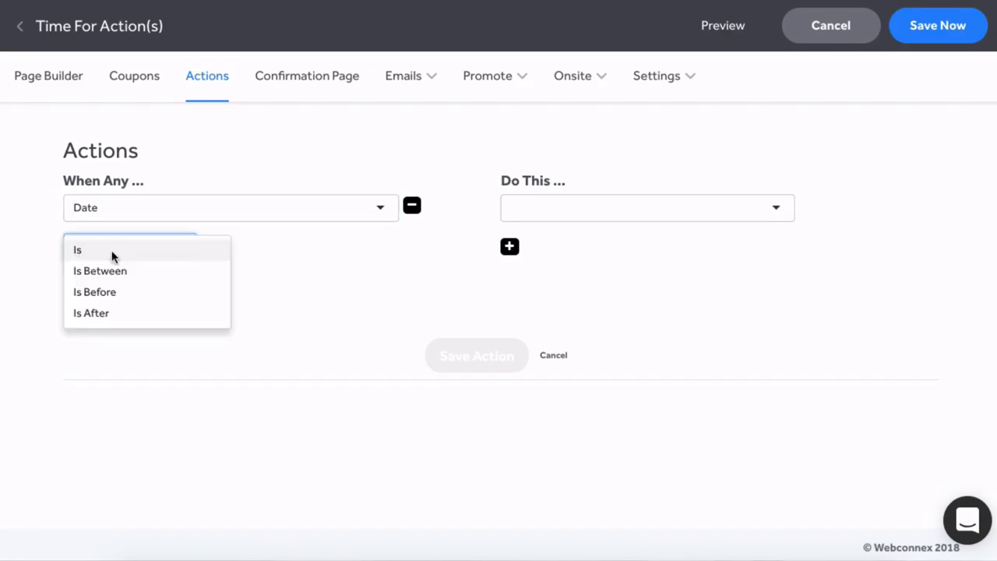
pyautogui.click(94, 312)
pyautogui.click(289, 246)
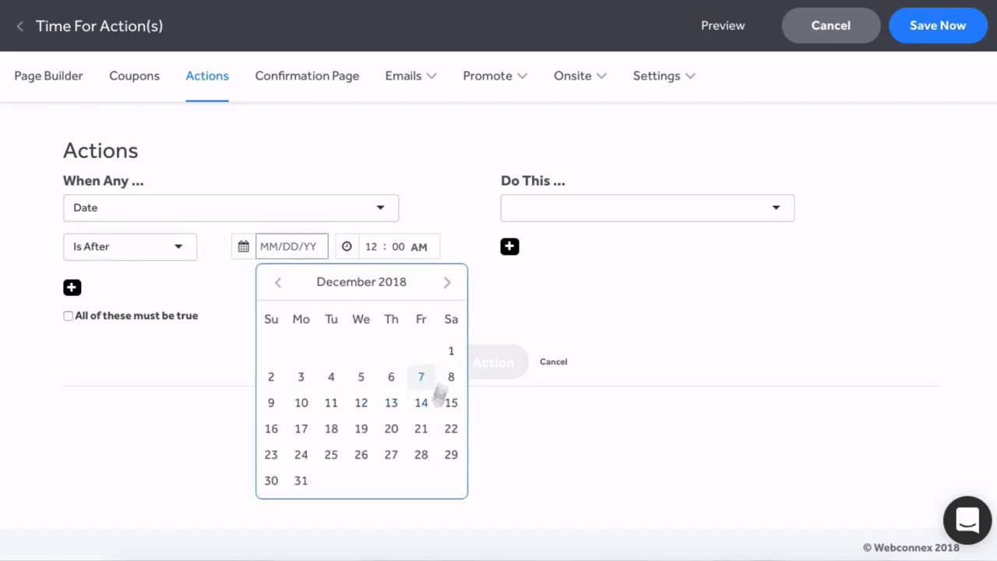
pyautogui.click(446, 281)
pyautogui.click(391, 455)
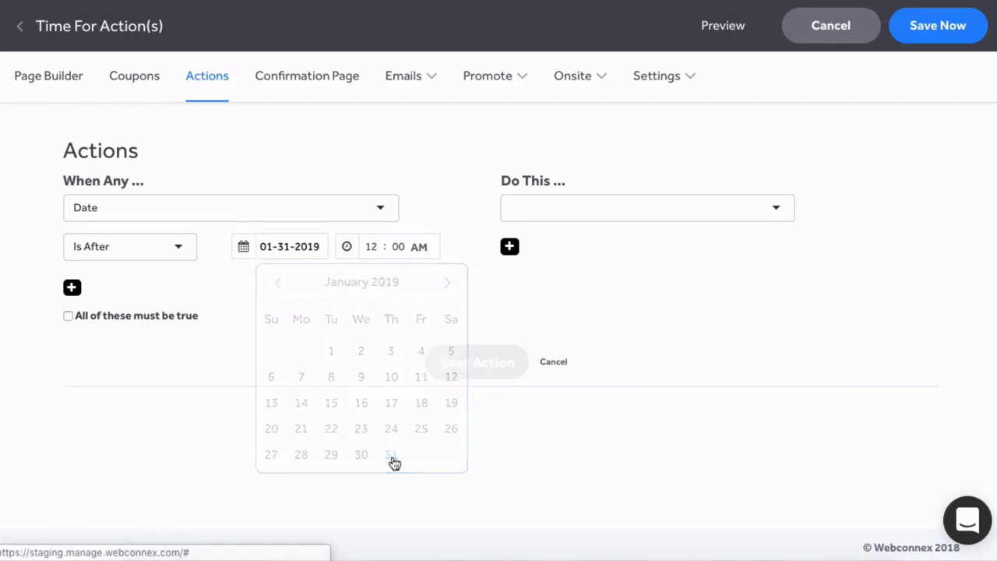
# Make the action increase Option 1's price by $10 and save it.
pyautogui.click(777, 212)
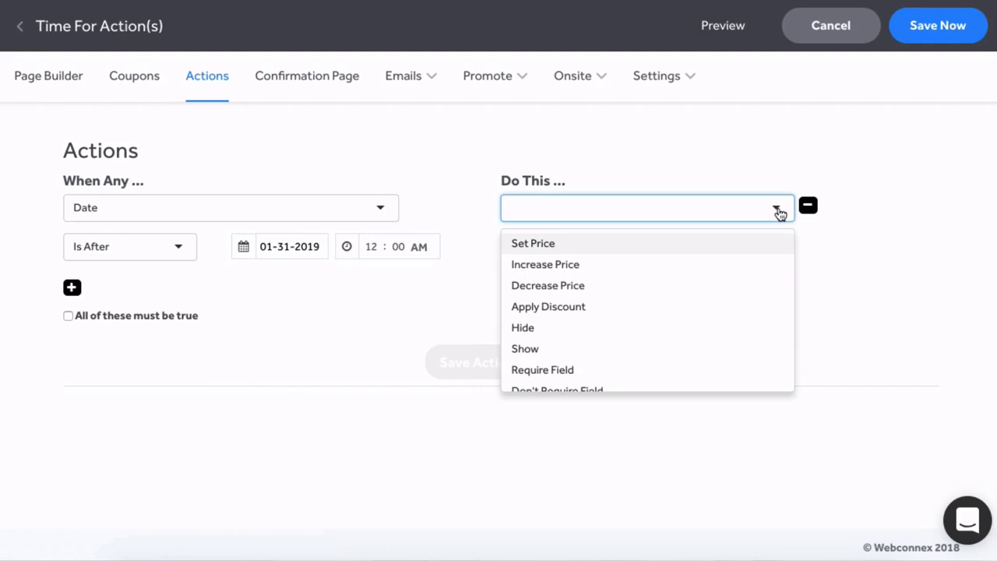
pyautogui.click(559, 266)
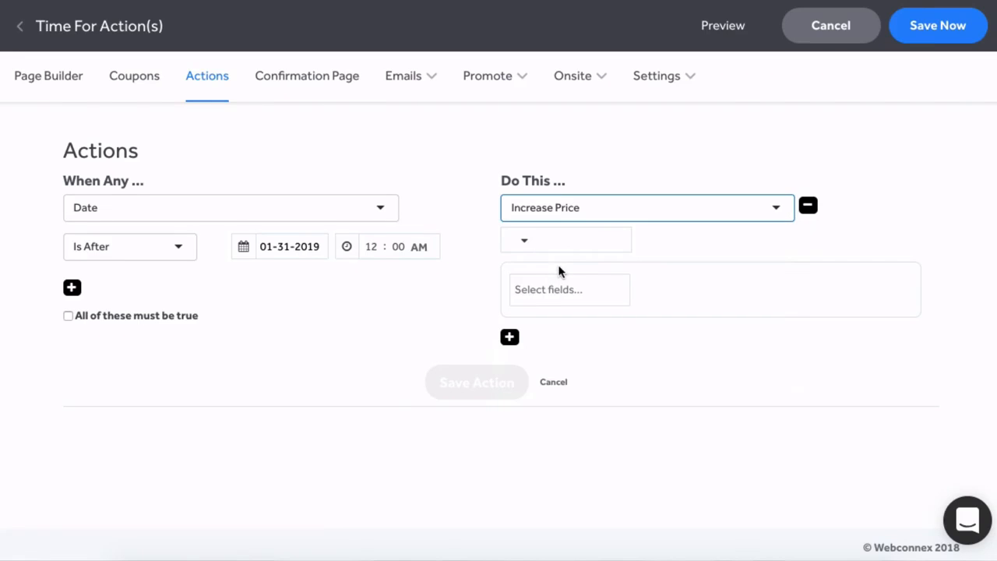
pyautogui.click(521, 241)
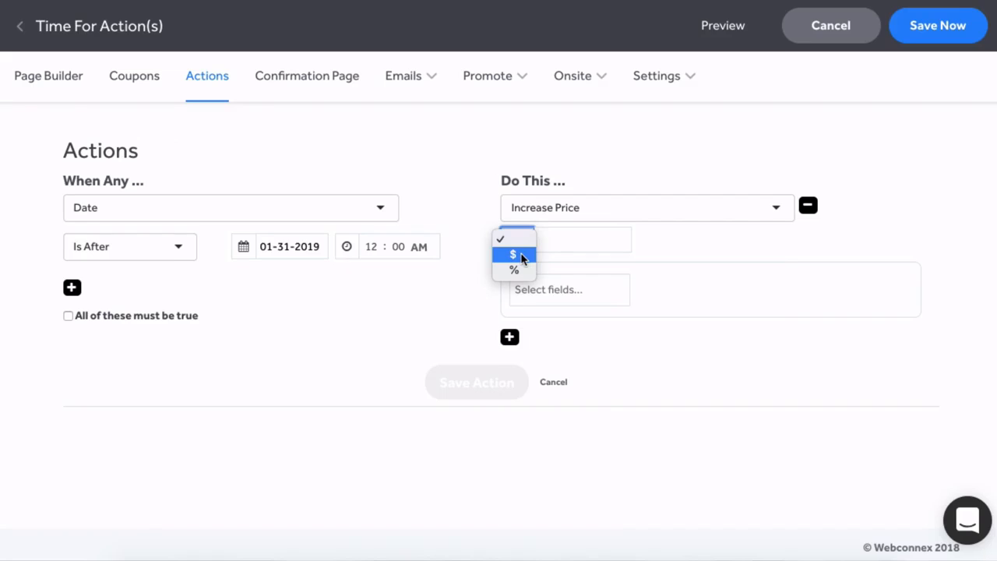
pyautogui.click(523, 255)
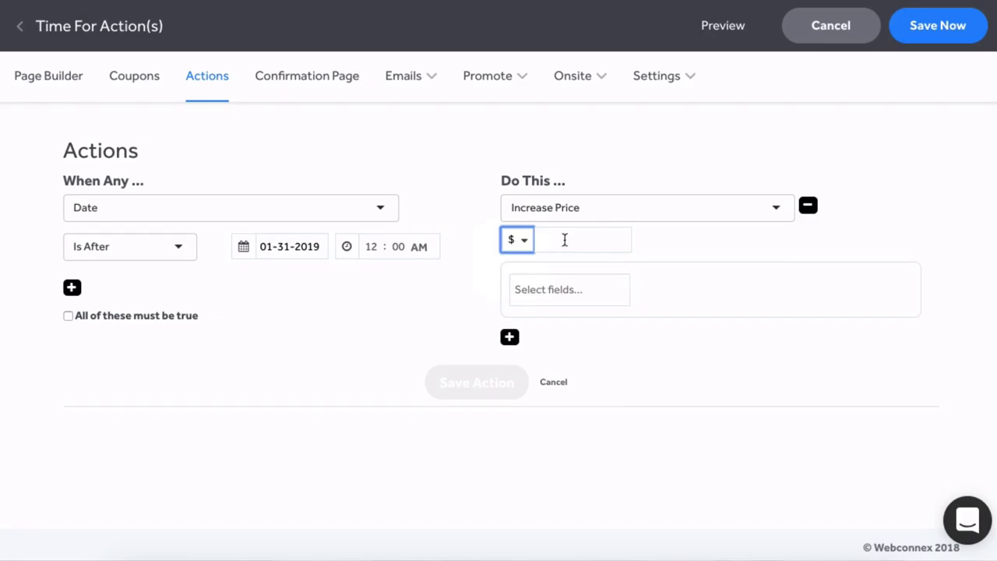
pyautogui.click(564, 240)
pyautogui.write('10')
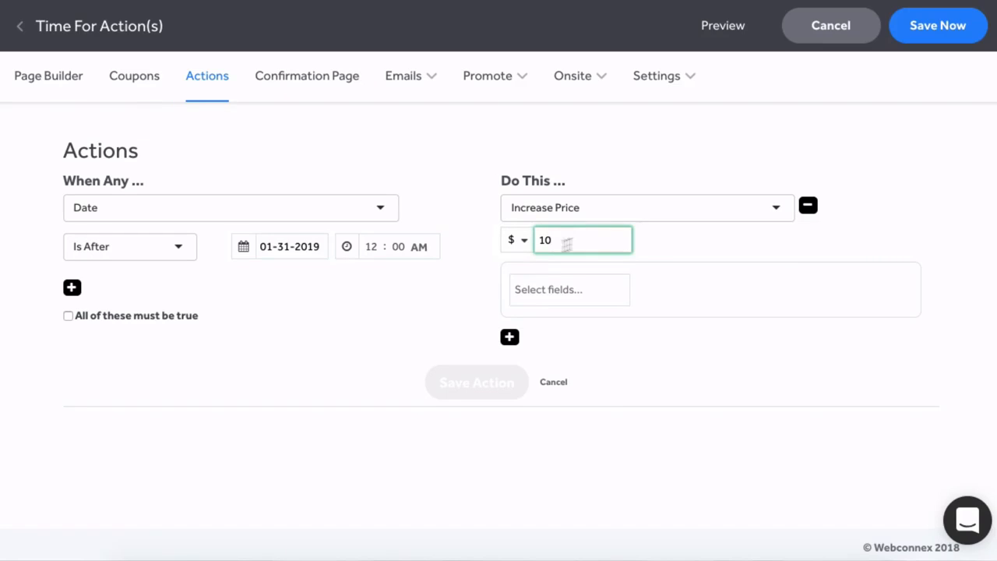
pyautogui.click(549, 285)
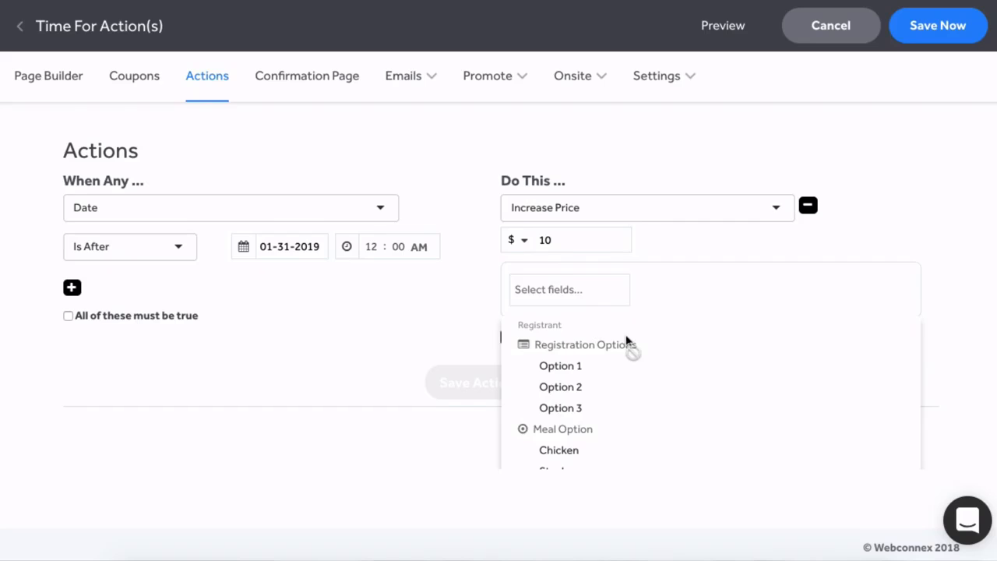
pyautogui.click(587, 369)
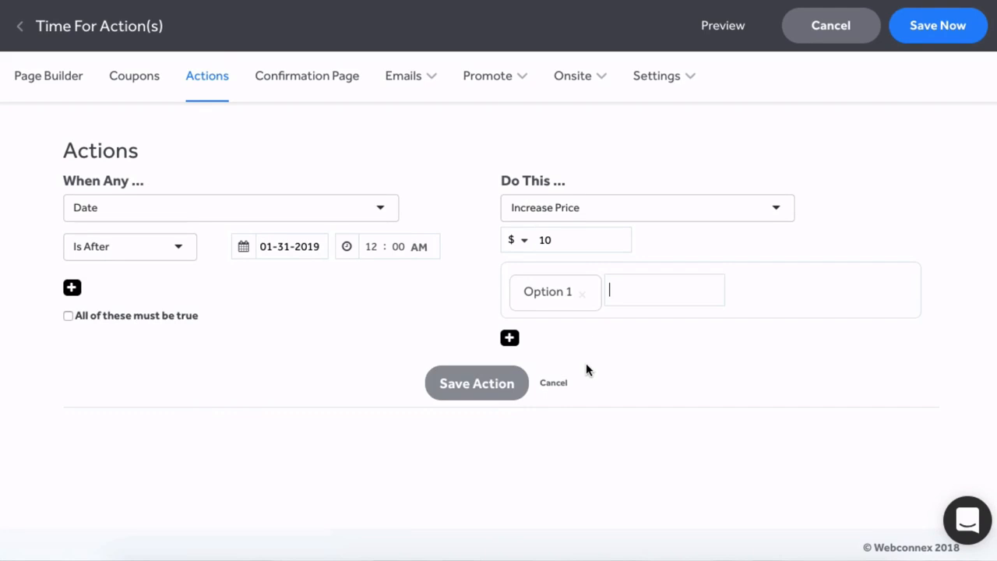
pyautogui.click(489, 386)
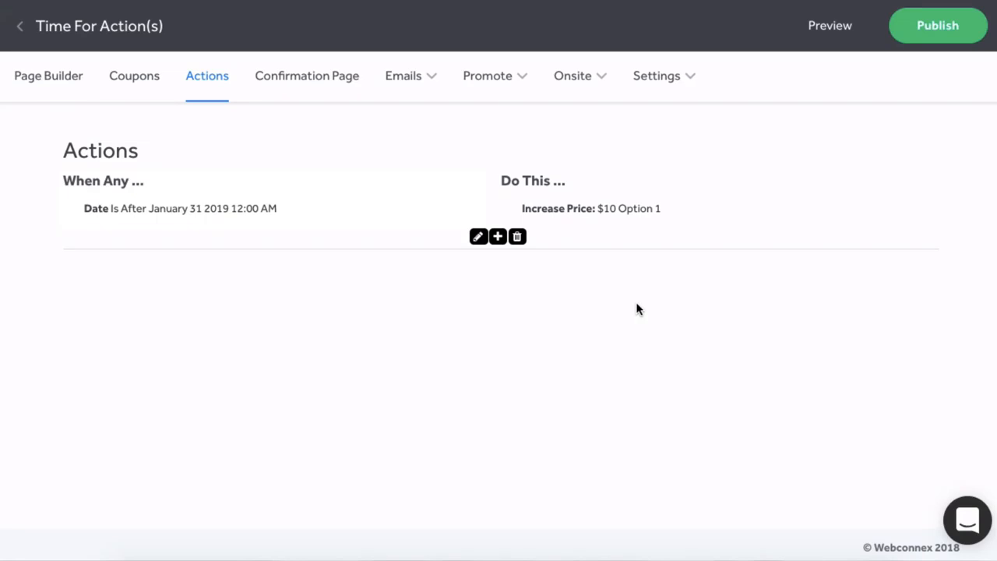
# Add a new blank action below the saved date-based price increase.
pyautogui.click(496, 238)
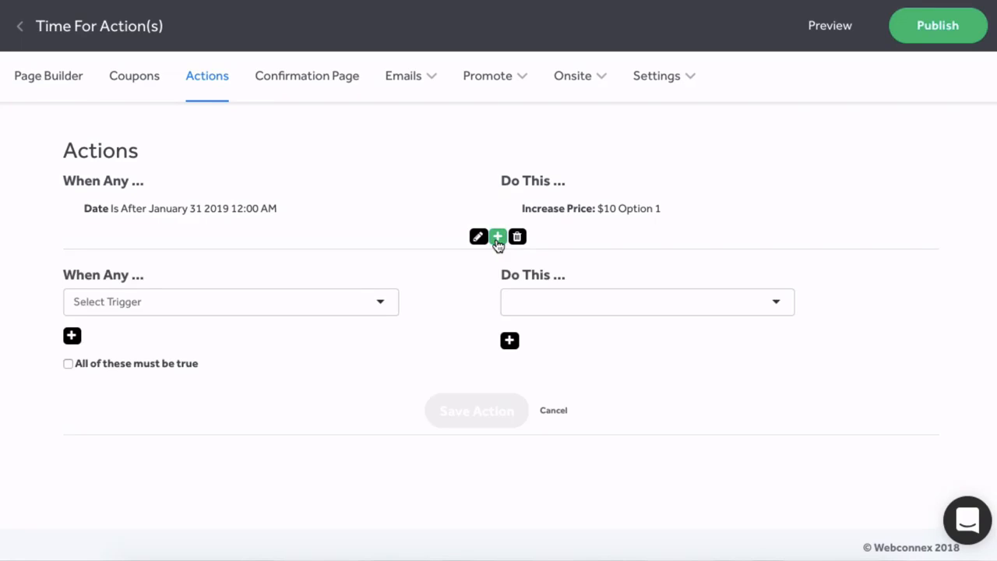
# Set the new action's trigger to Option 2 Is Selected.
pyautogui.click(381, 304)
pyautogui.scroll(-3, 311, 365)
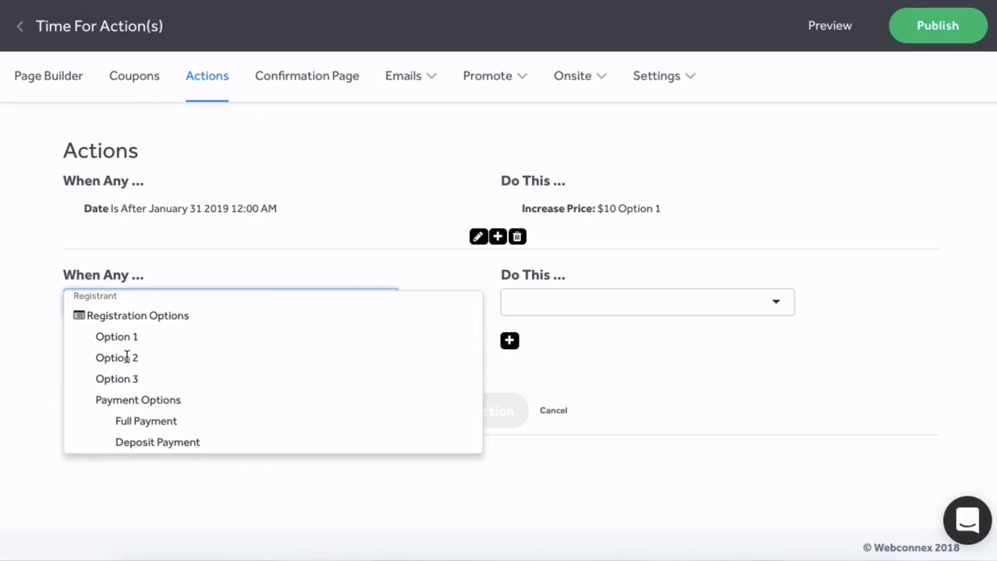
pyautogui.click(126, 357)
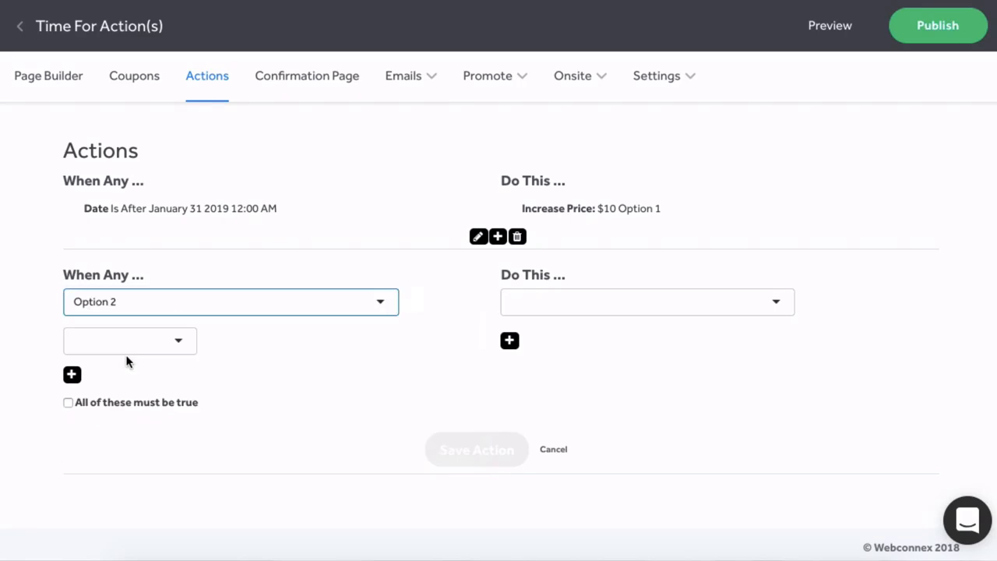
pyautogui.click(184, 345)
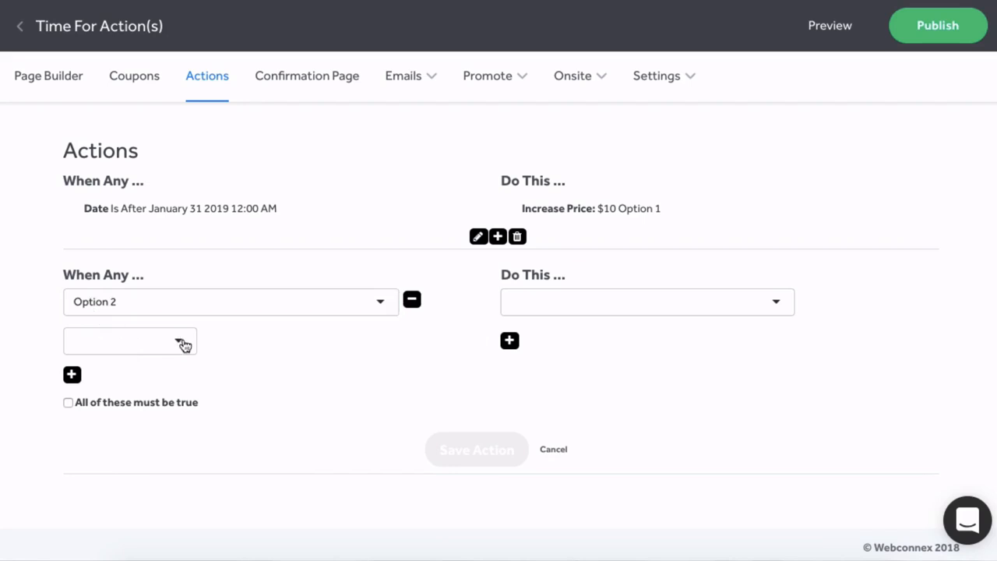
pyautogui.click(148, 345)
# Make the action show the Meal Option field and save it.
pyautogui.click(580, 304)
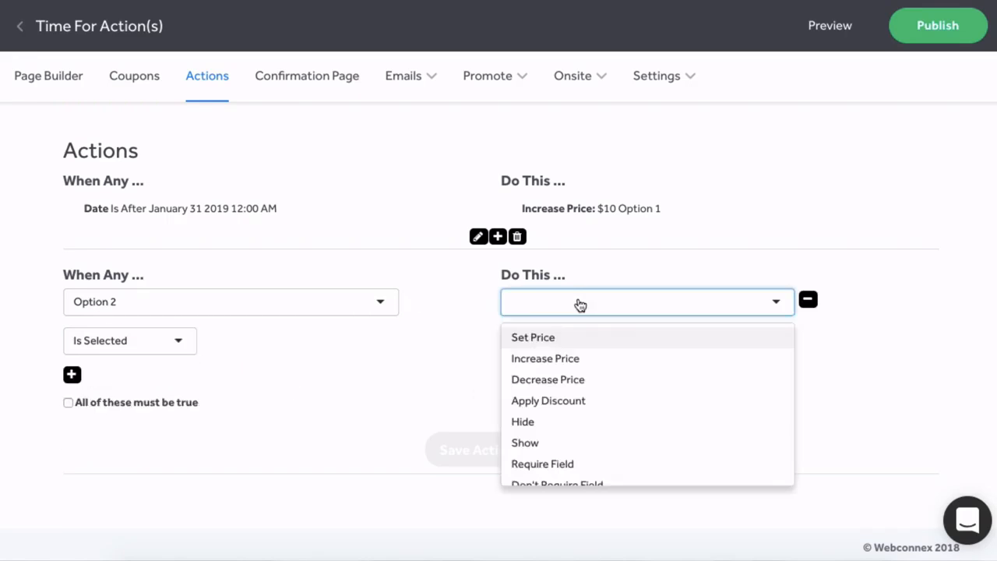
pyautogui.click(527, 441)
pyautogui.click(536, 349)
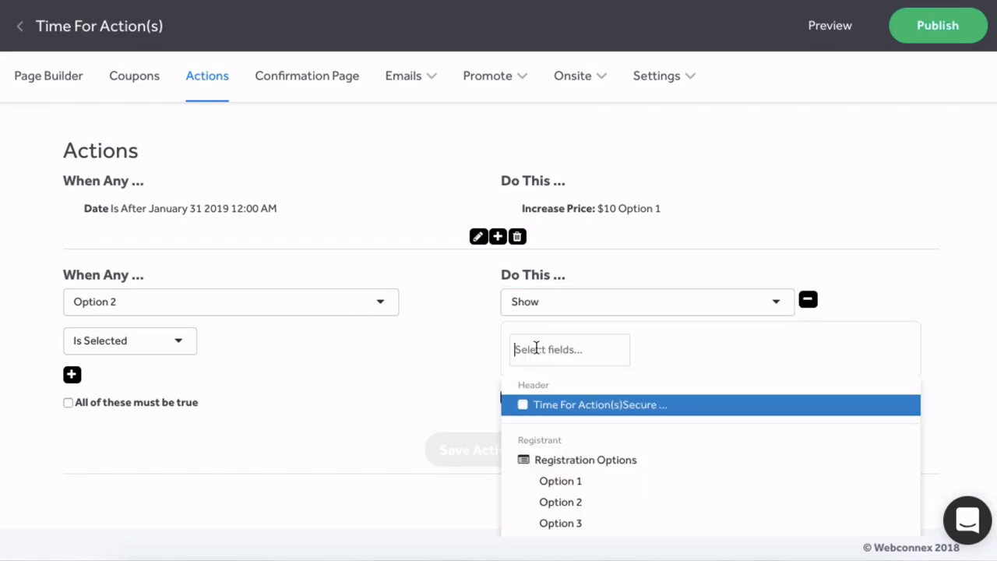
pyautogui.scroll(-5, 662, 448)
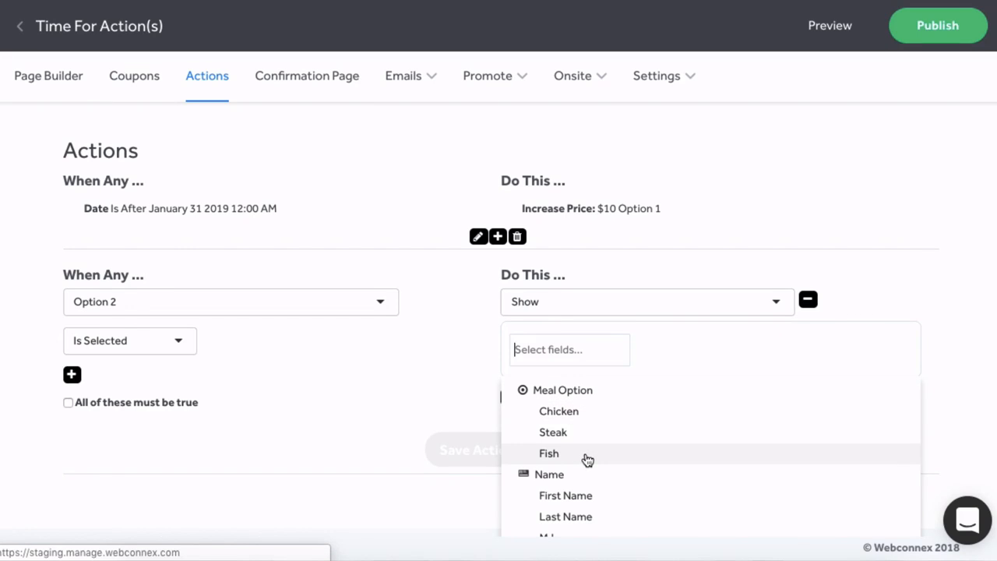
pyautogui.click(594, 394)
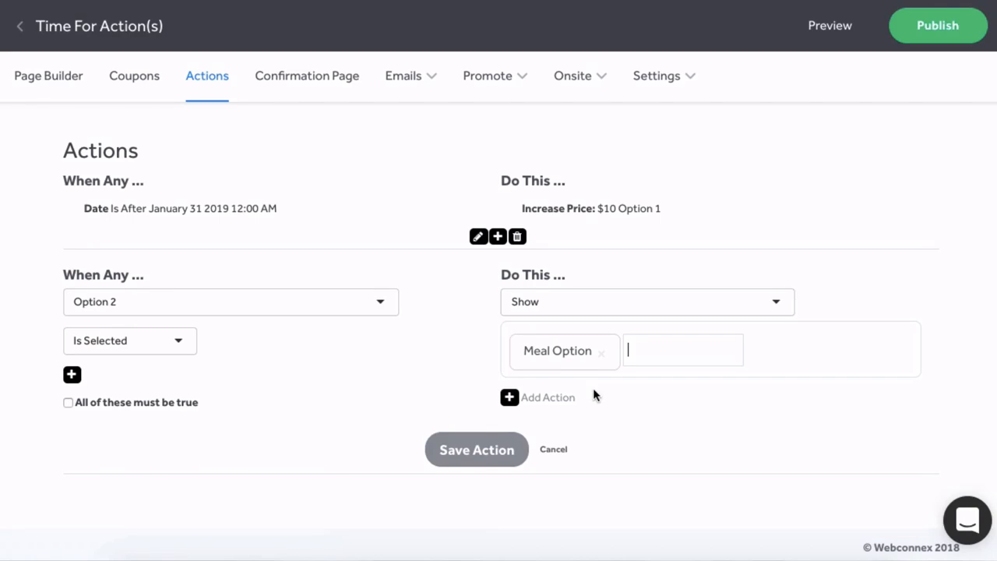
pyautogui.click(473, 457)
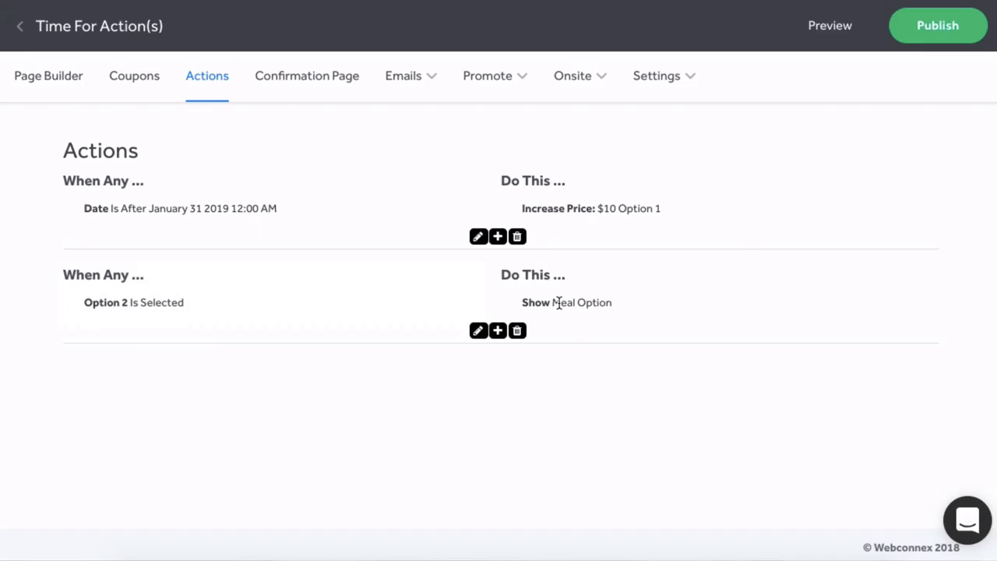
pyautogui.click(830, 28)
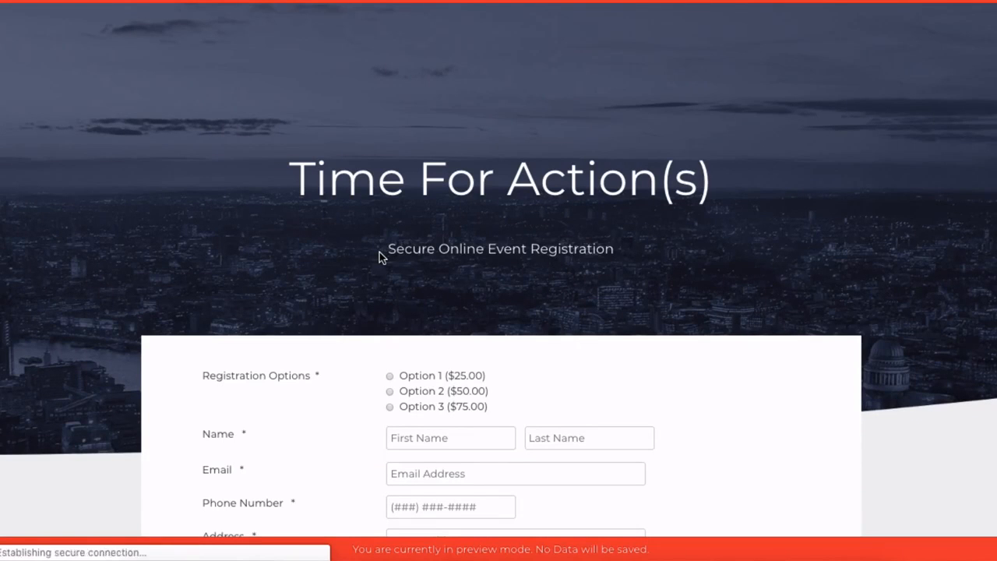
pyautogui.scroll(-3, 379, 253)
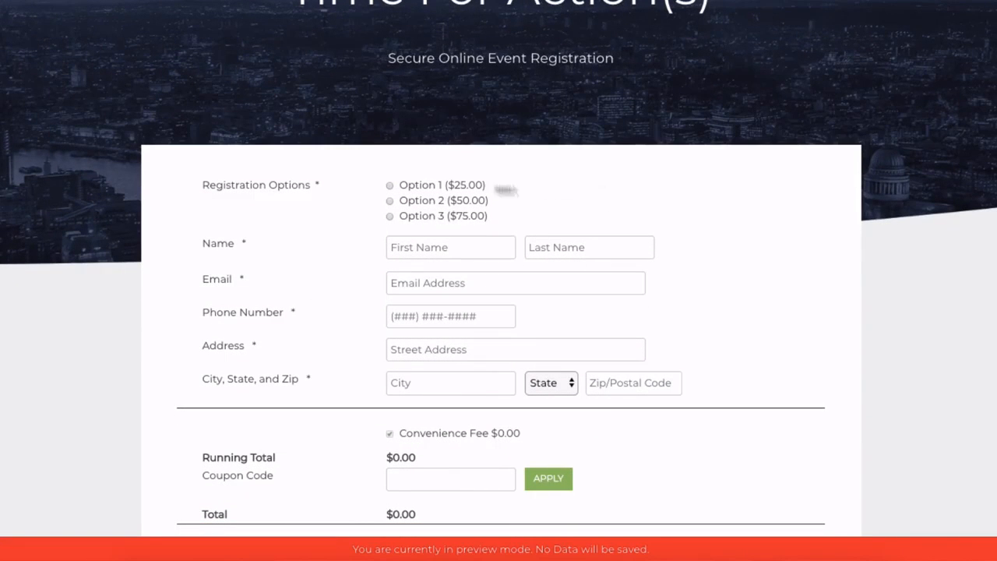
pyautogui.click(390, 201)
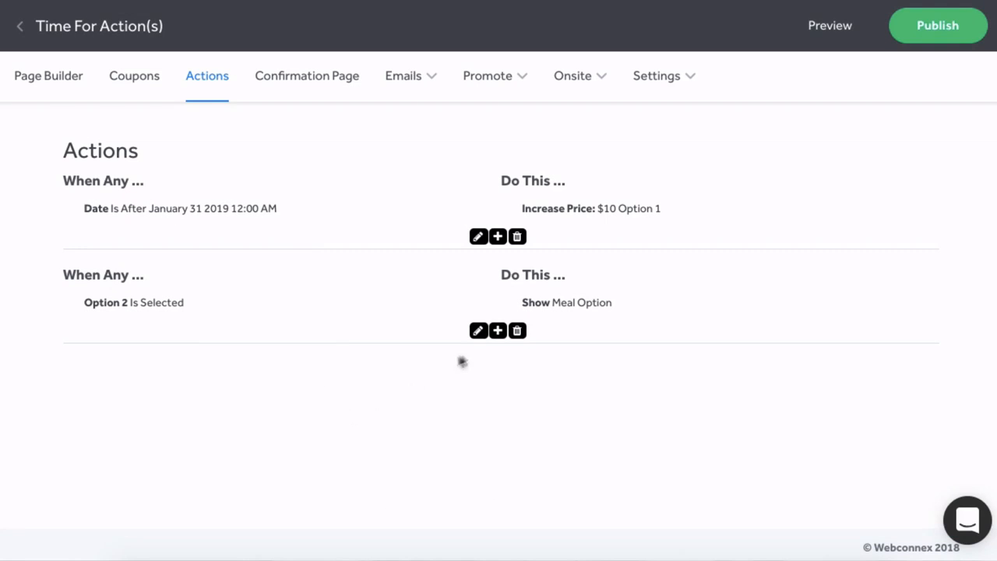
# Add a third action triggered when Registrants in a Transaction is Greater Than 3.
pyautogui.click(497, 331)
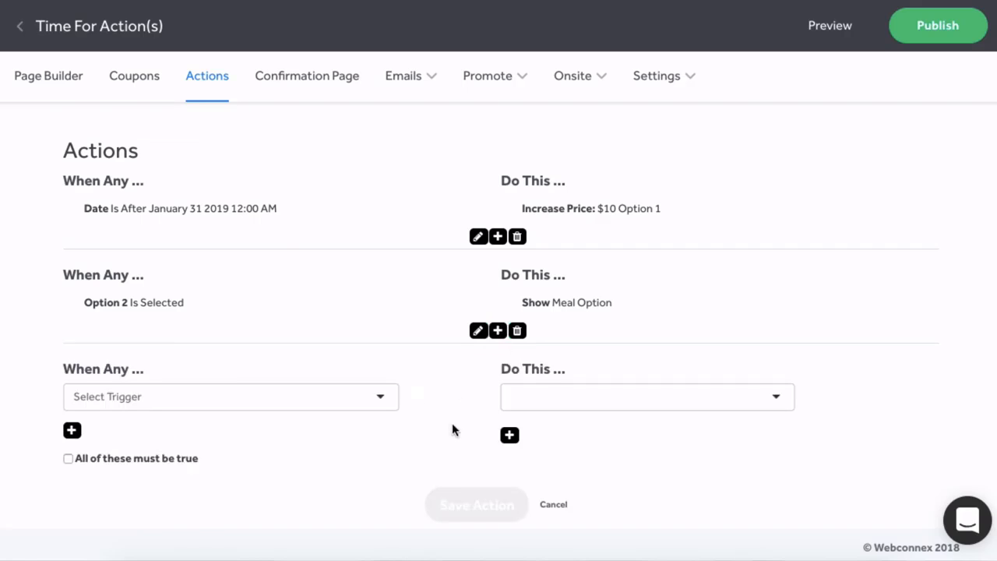
pyautogui.scroll(-1, 452, 423)
pyautogui.click(382, 389)
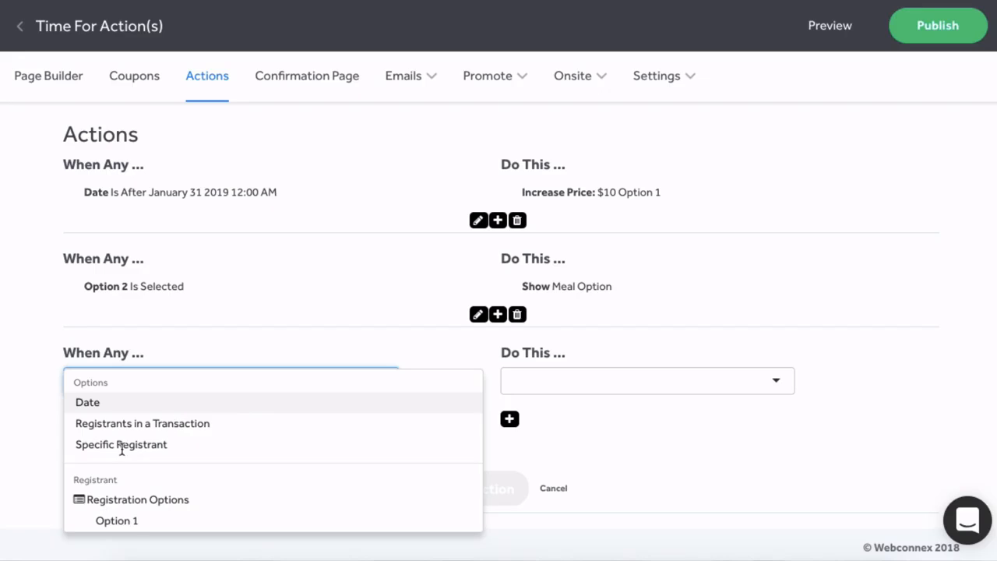
pyautogui.click(155, 423)
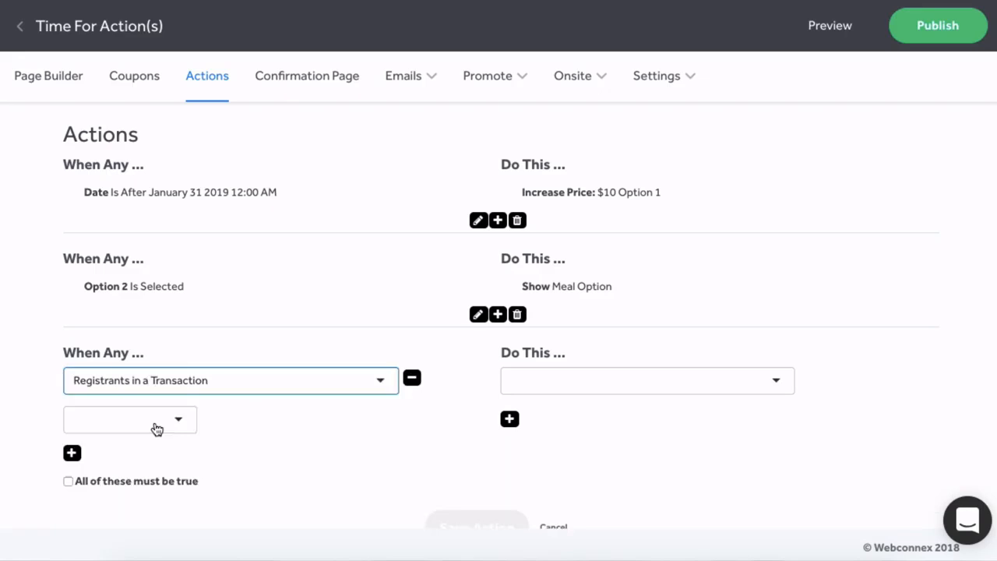
pyautogui.click(156, 427)
pyautogui.click(155, 425)
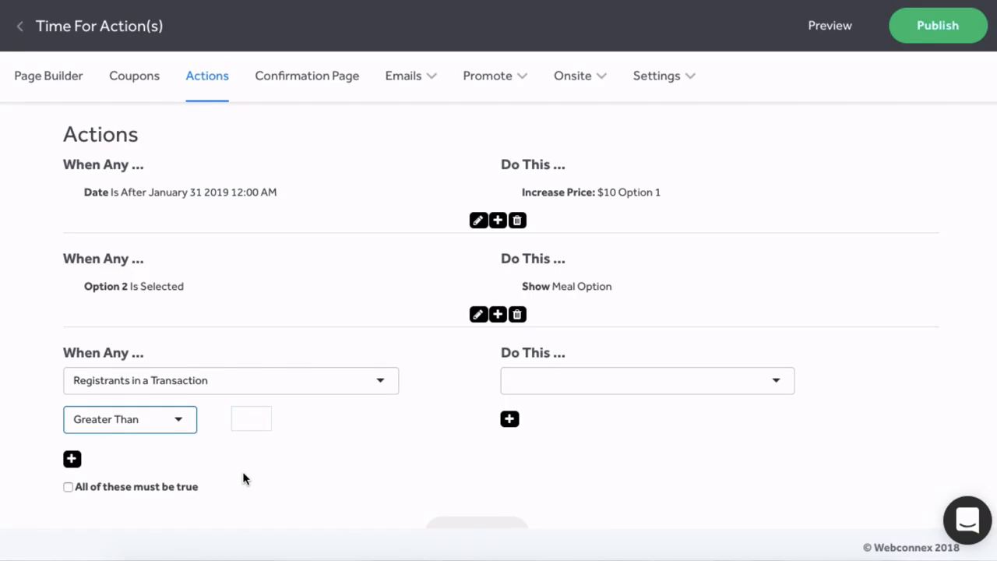
pyautogui.scroll(-1, 242, 471)
pyautogui.click(249, 378)
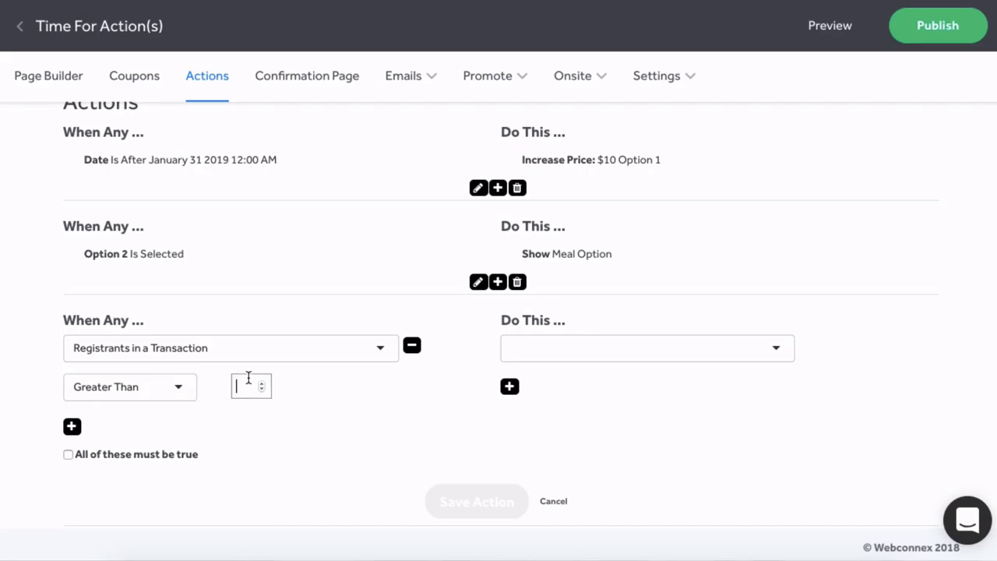
pyautogui.click(326, 447)
pyautogui.click(247, 390)
pyautogui.write('3')
# Make the action Apply Discount of 10%.
pyautogui.click(579, 351)
pyautogui.scroll(-1, 625, 402)
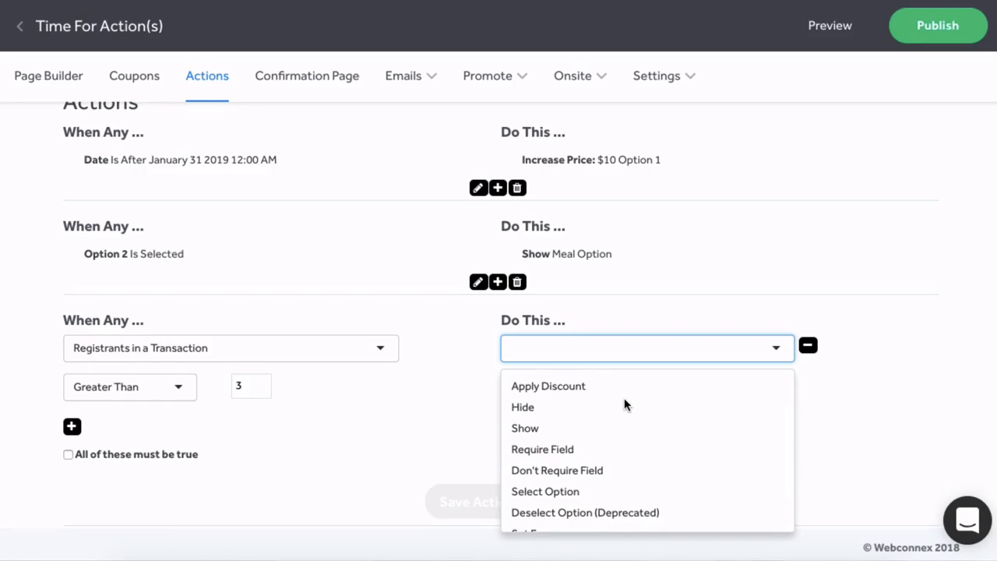
pyautogui.scroll(1, 626, 402)
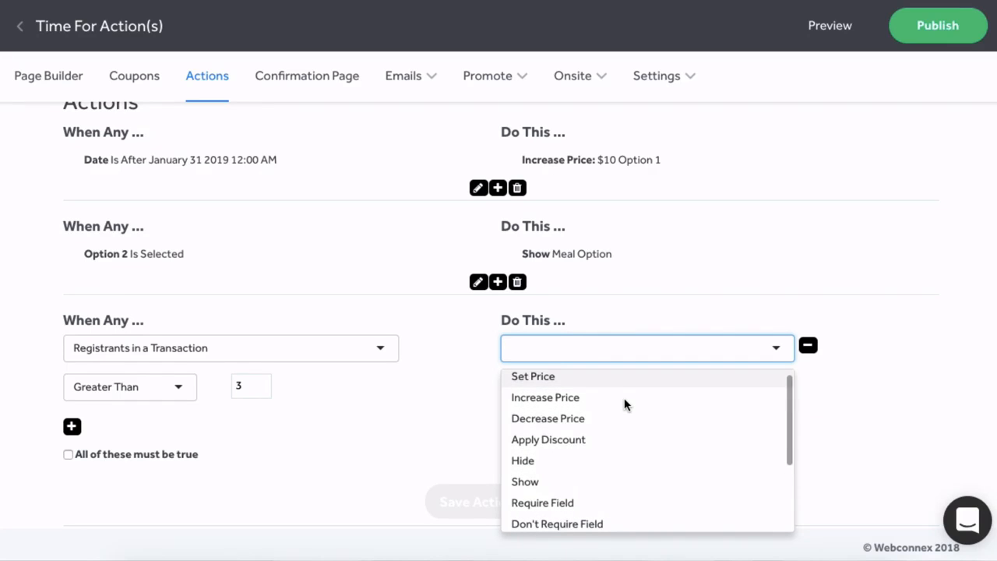
pyautogui.click(571, 438)
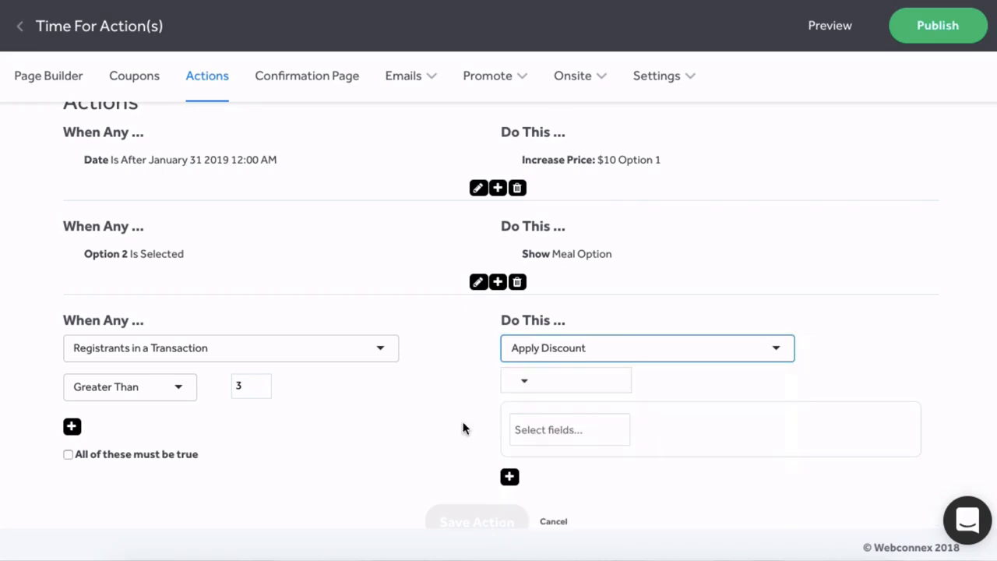
pyautogui.scroll(-1, 464, 429)
pyautogui.click(524, 340)
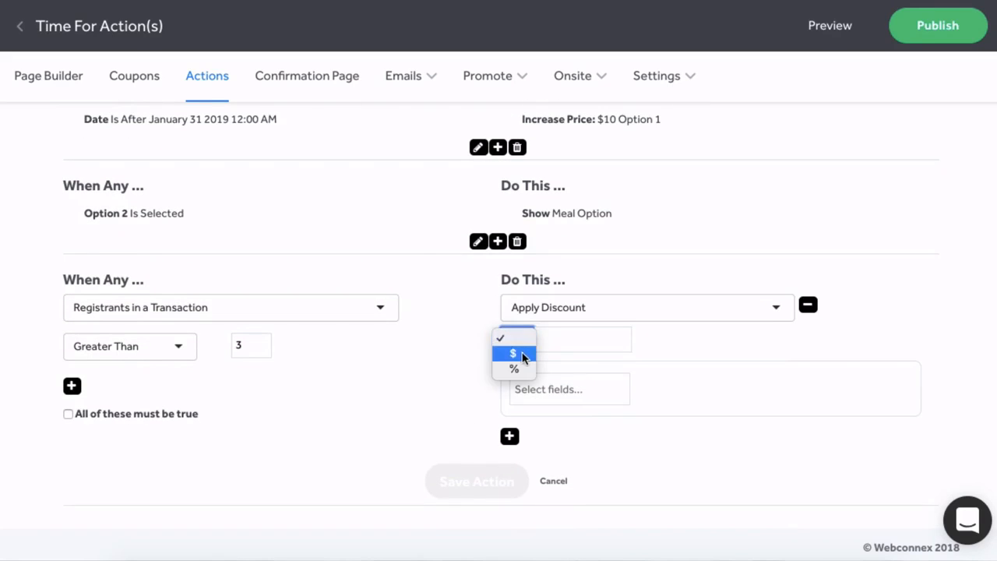
pyautogui.click(523, 370)
pyautogui.click(559, 340)
pyautogui.write('10')
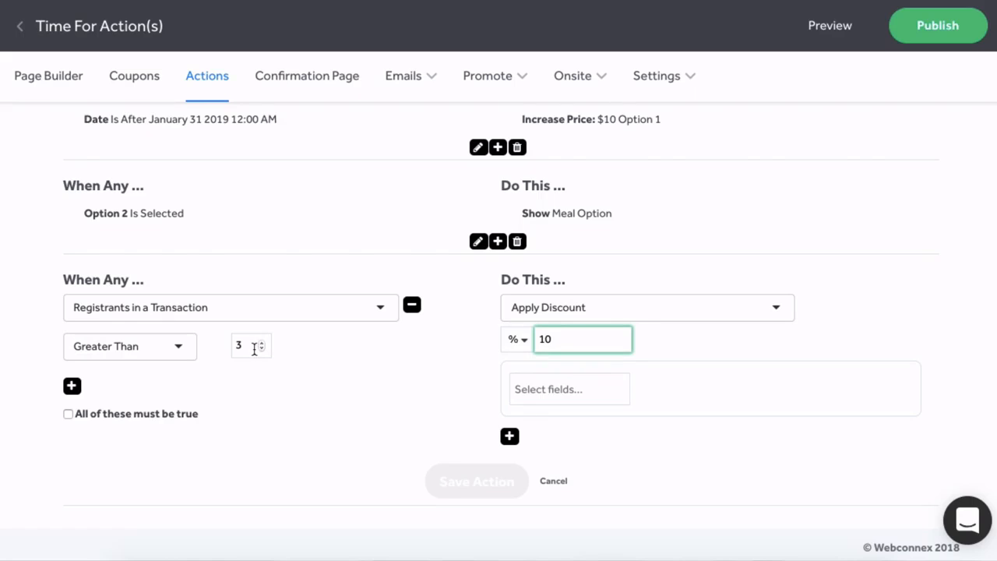
# Apply the discount to Options 3, 2 and 1, then save the action.
pyautogui.click(561, 389)
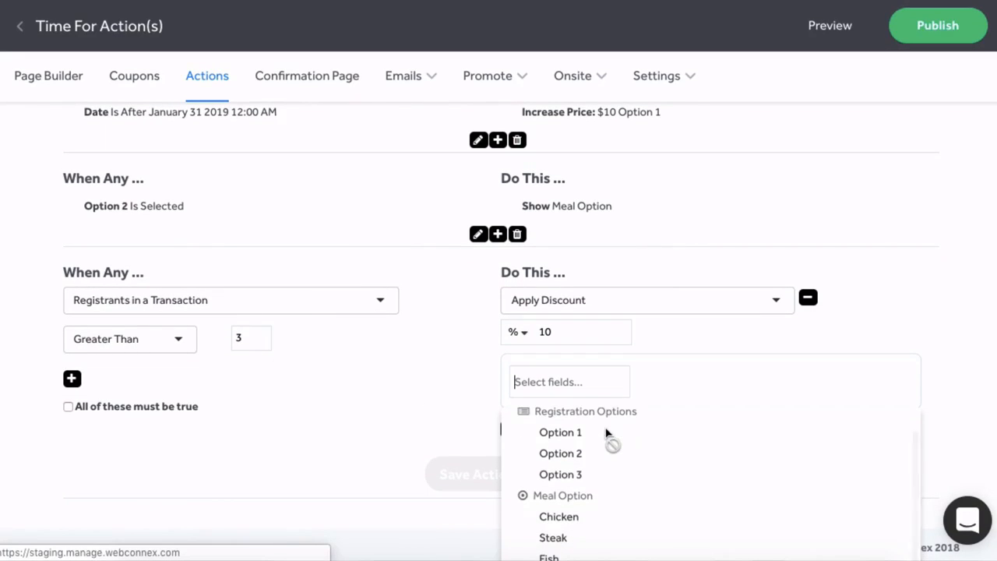
pyautogui.scroll(-1, 577, 477)
pyautogui.click(576, 475)
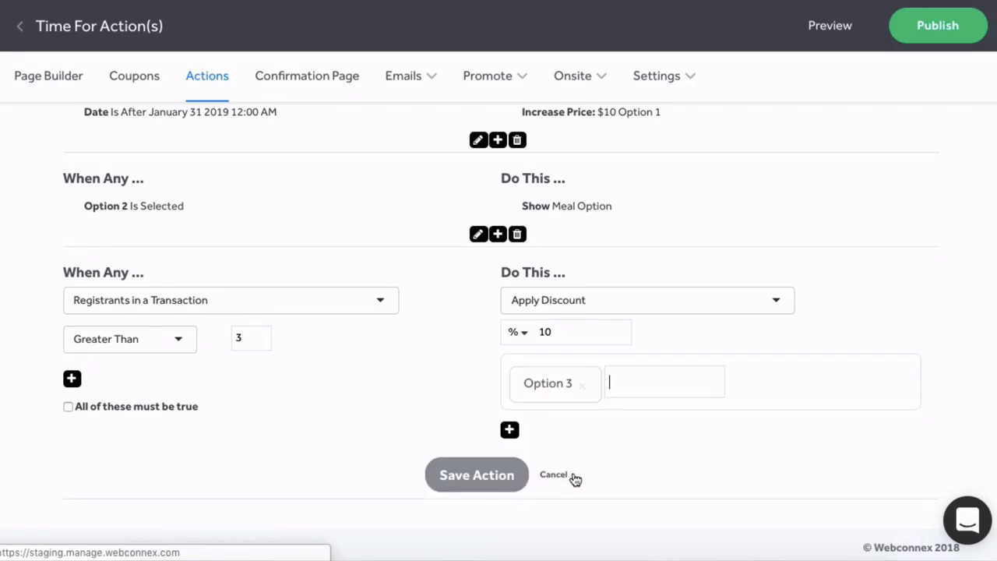
pyautogui.click(622, 383)
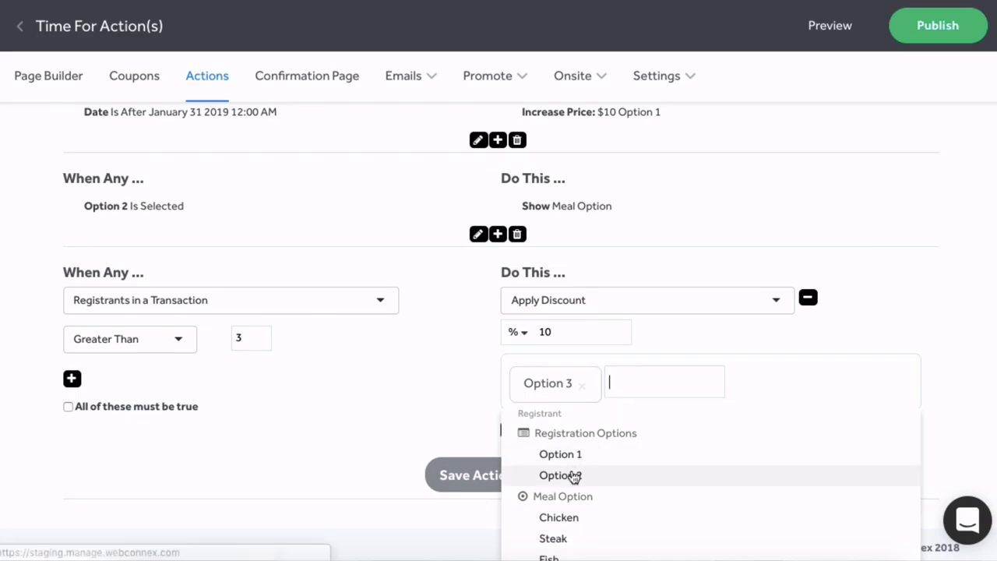
pyautogui.click(574, 474)
pyautogui.click(724, 389)
pyautogui.click(625, 457)
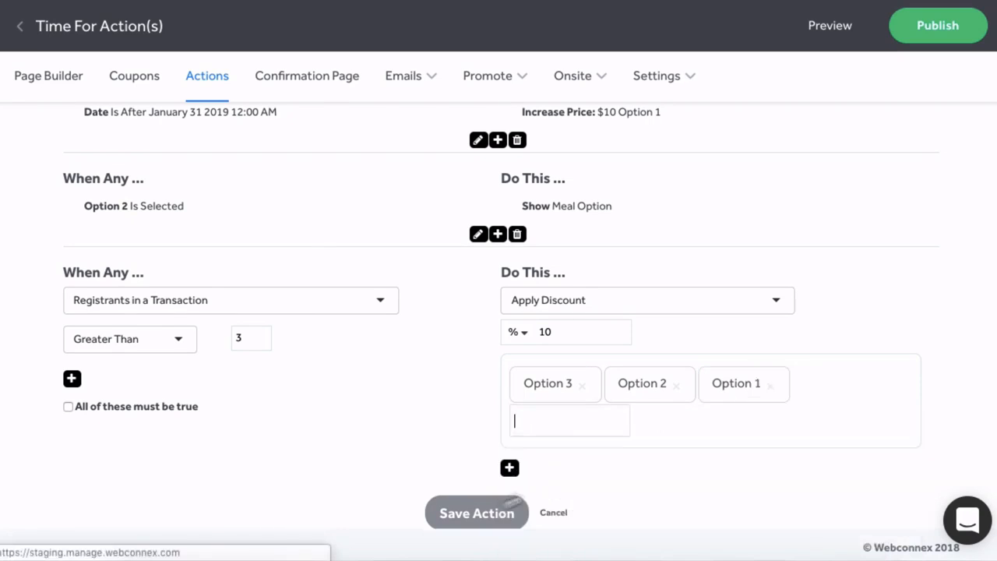
pyautogui.click(474, 513)
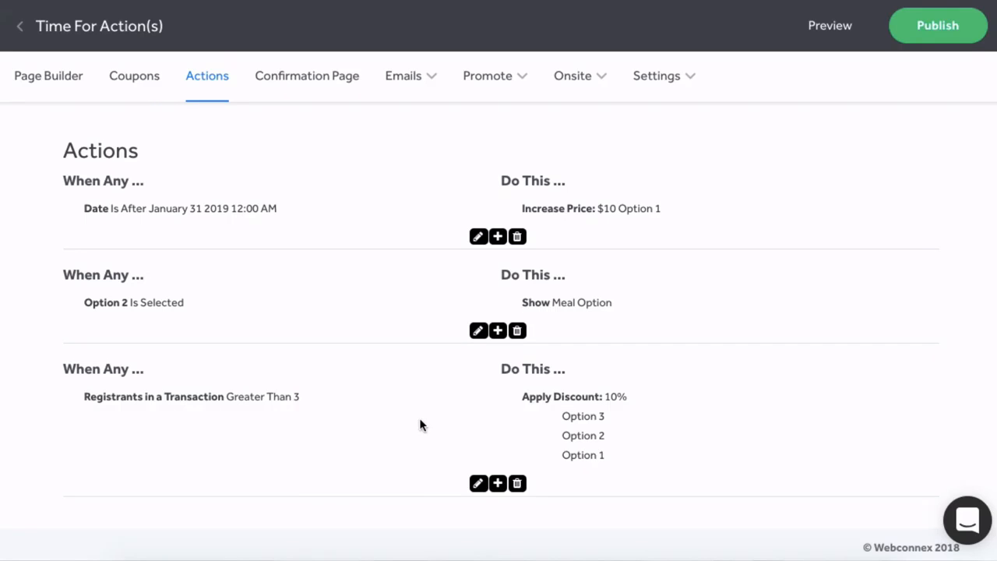
# Add a fourth action triggered when Specific Registrant is in the range 2 to 3.
pyautogui.click(497, 483)
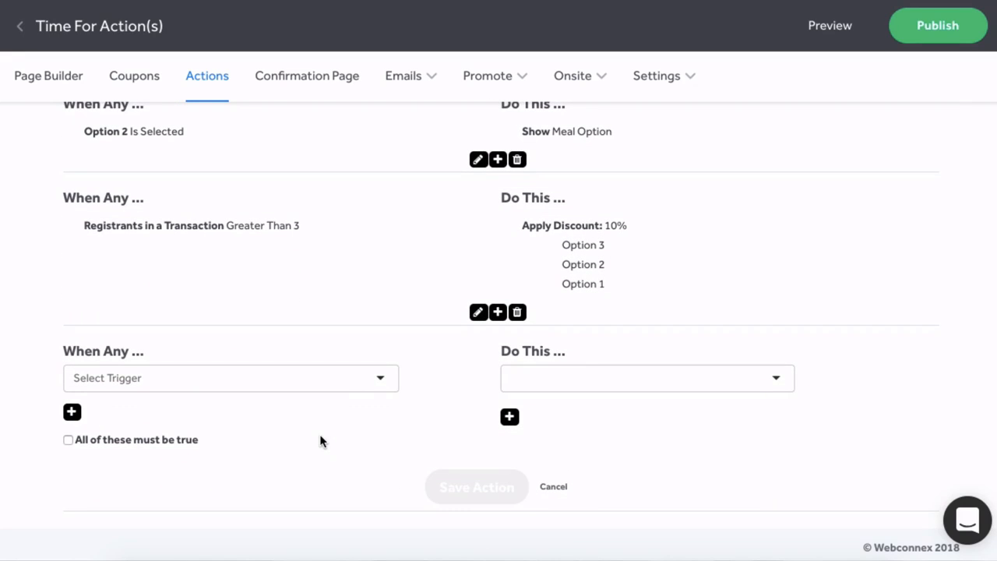
pyautogui.click(387, 379)
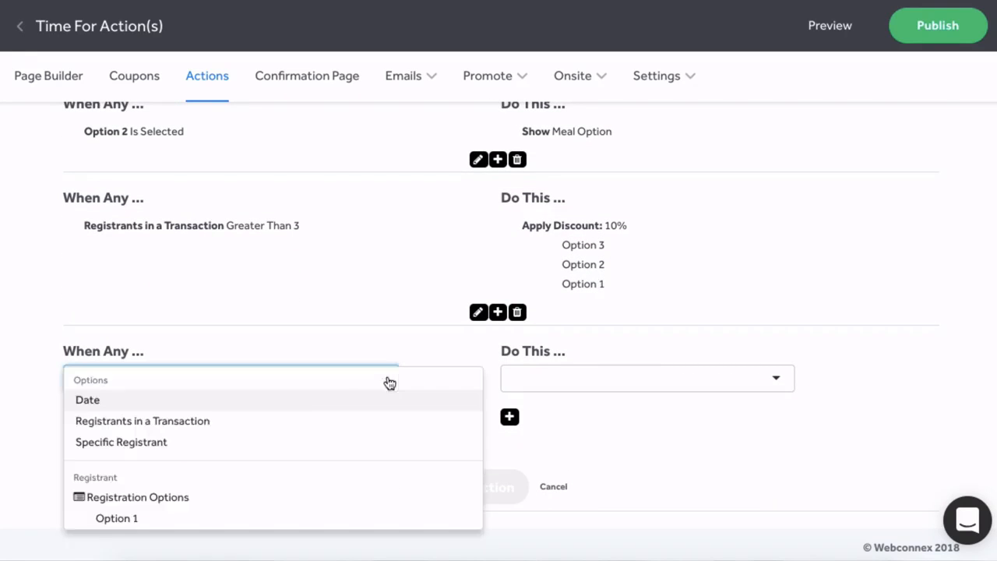
pyautogui.click(159, 441)
pyautogui.click(177, 422)
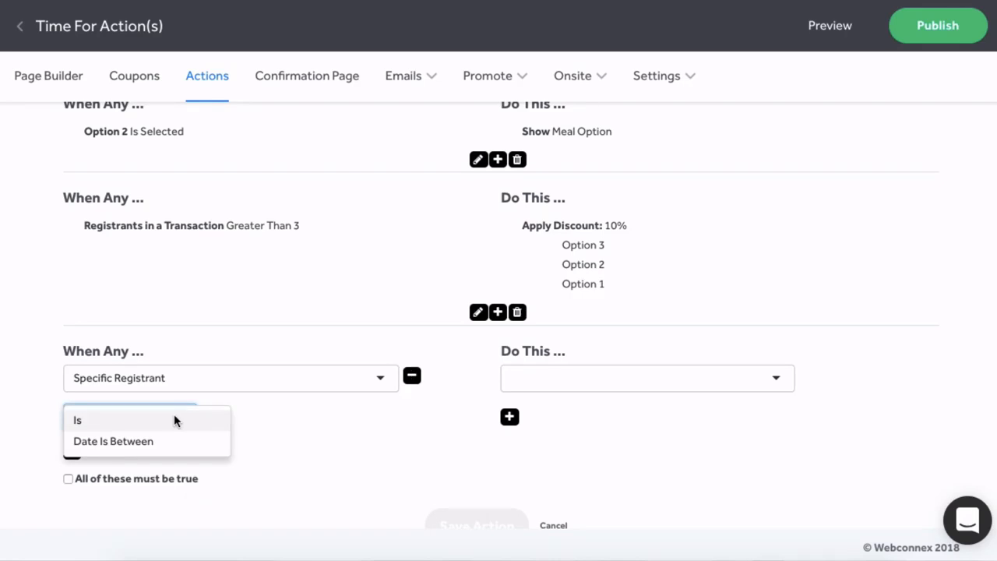
pyautogui.click(174, 417)
pyautogui.click(244, 410)
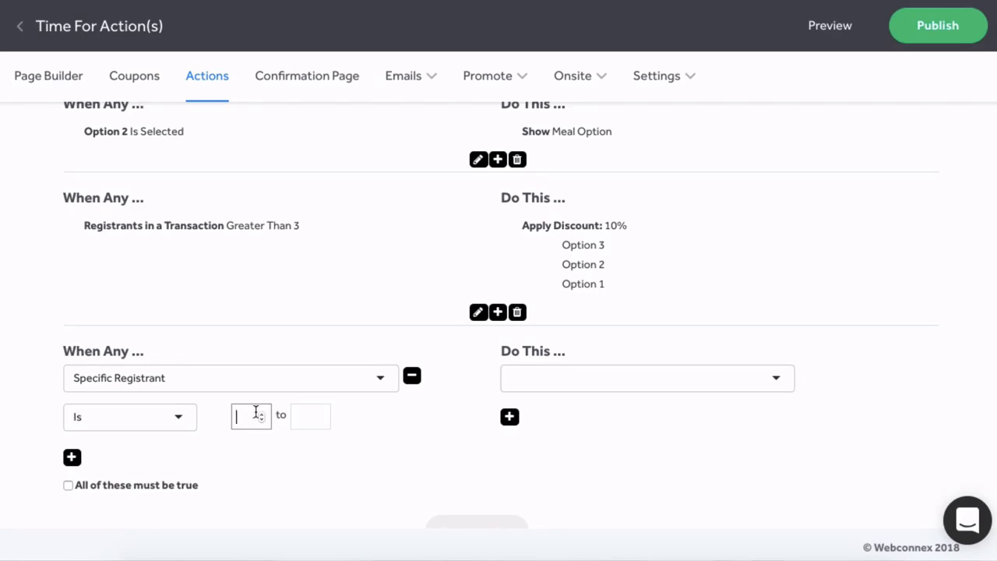
pyautogui.write('2')
pyautogui.click(305, 415)
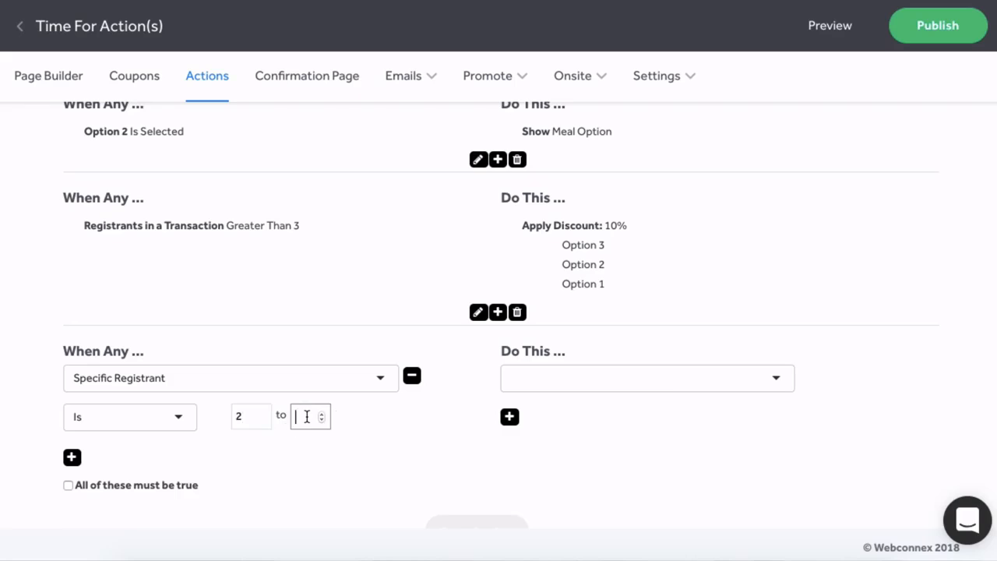
pyautogui.click(300, 457)
# Give it a percentage Apply Discount on Options 1, 2 and 3, and save.
pyautogui.scroll(-1, 300, 457)
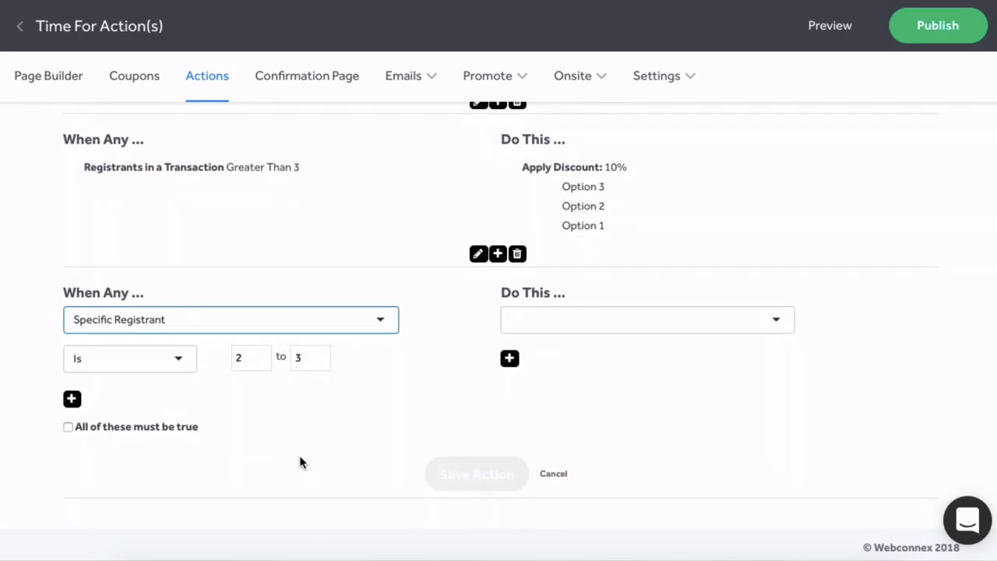
pyautogui.click(658, 330)
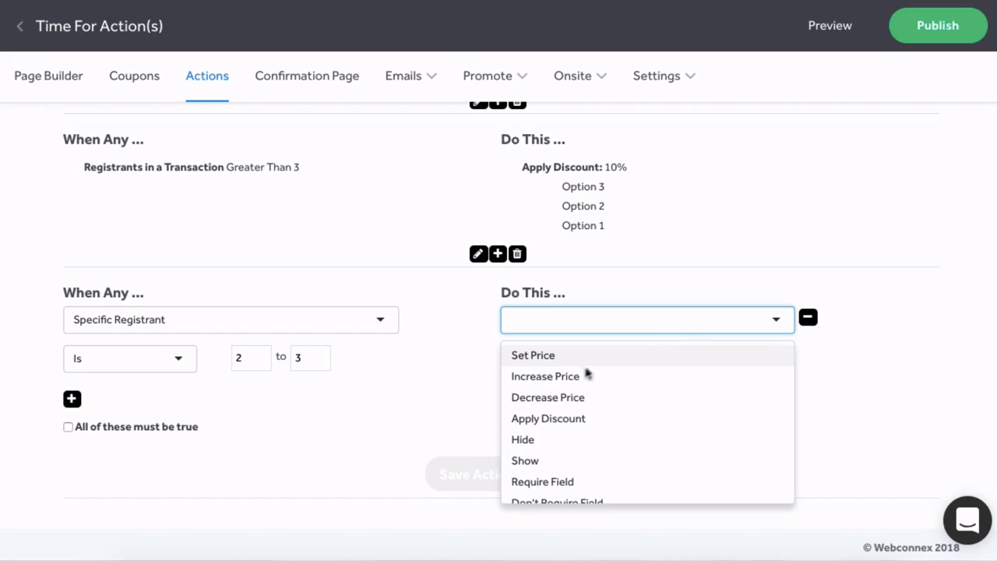
pyautogui.click(541, 418)
pyautogui.click(516, 352)
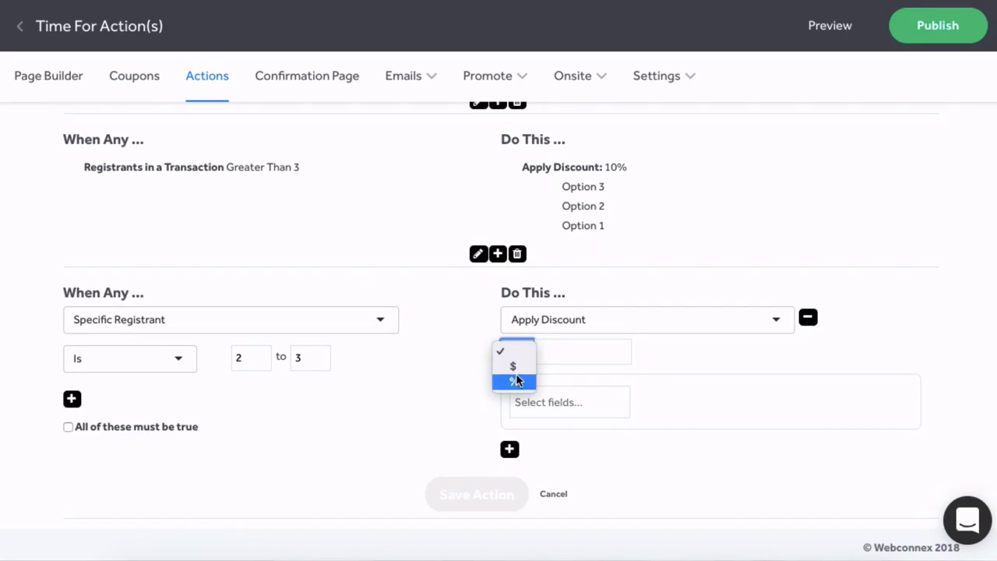
pyautogui.click(566, 354)
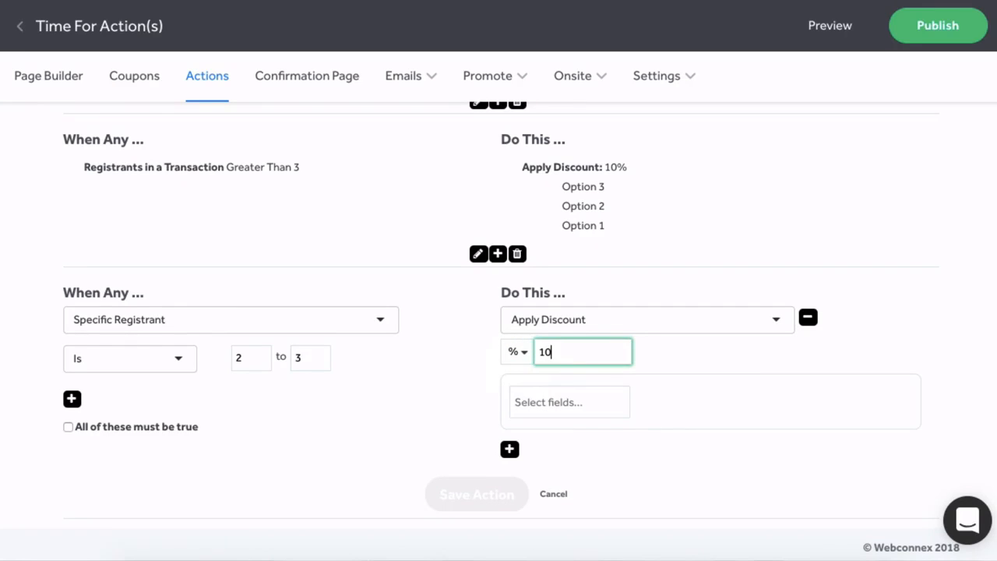
pyautogui.click(561, 402)
pyautogui.click(579, 478)
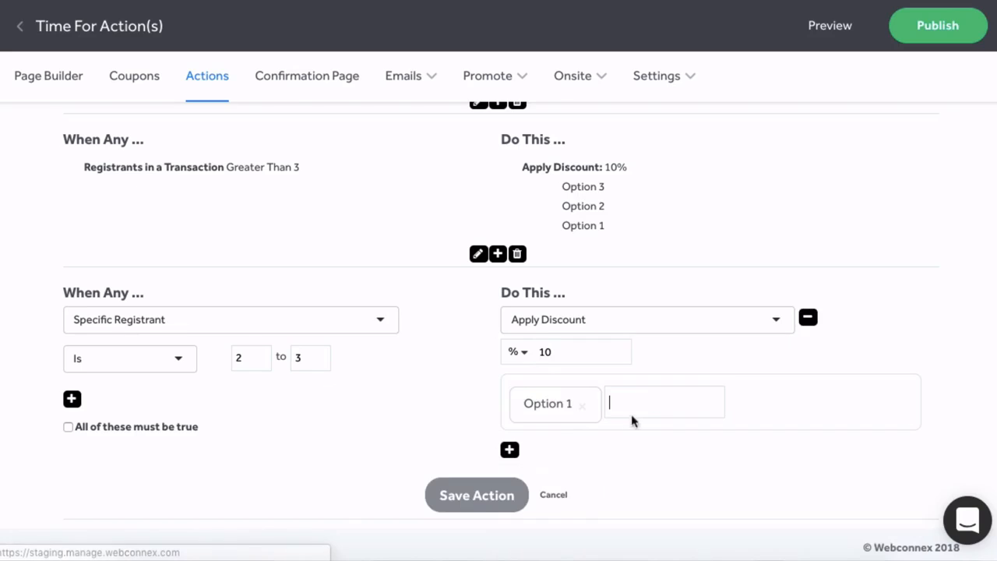
pyautogui.click(603, 478)
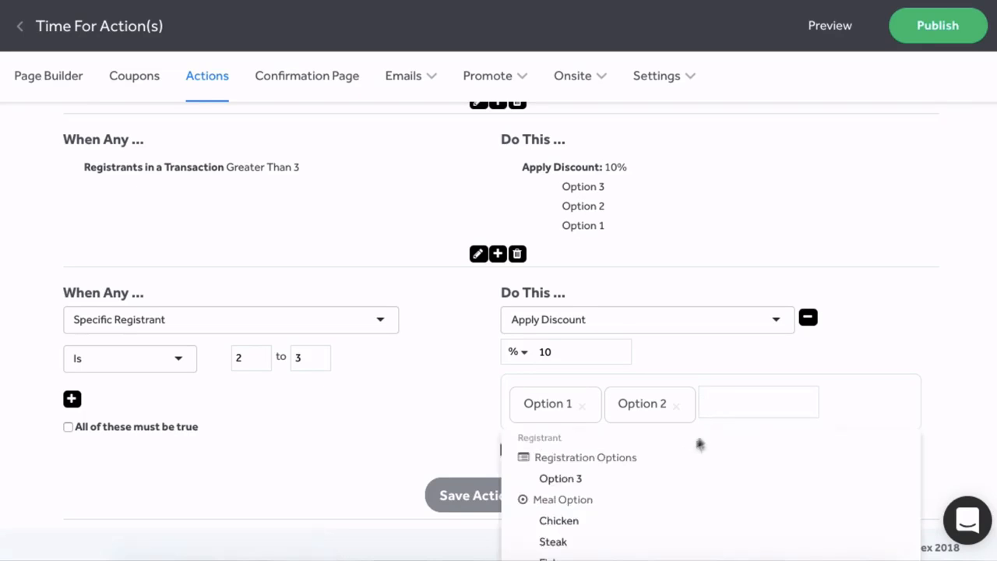
pyautogui.click(629, 481)
pyautogui.scroll(-1, 461, 505)
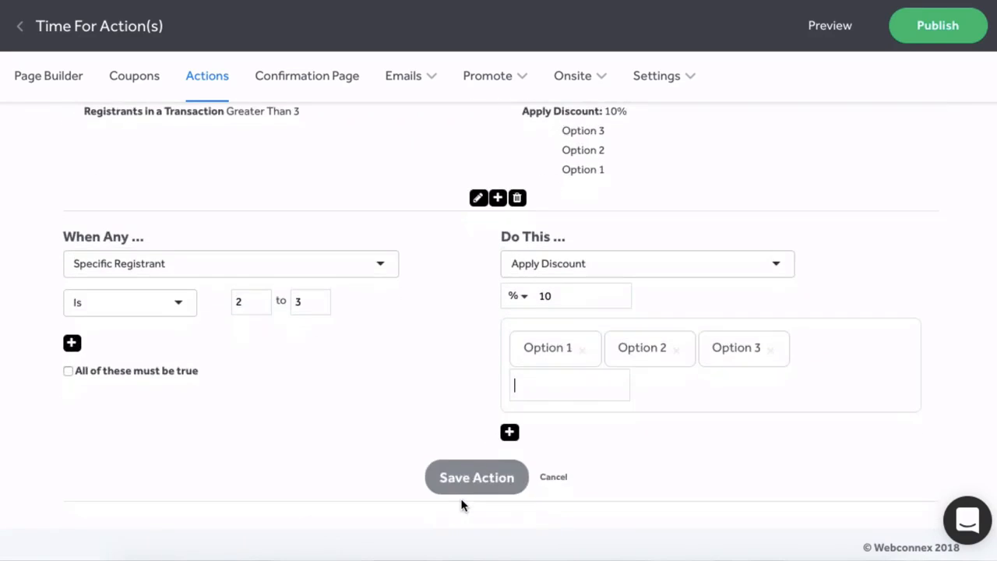
pyautogui.click(460, 488)
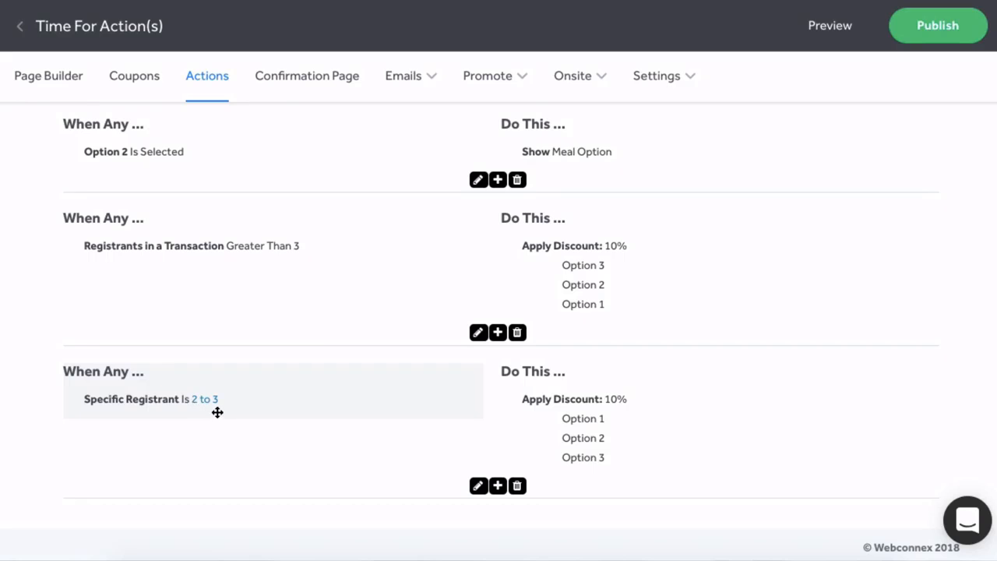
# Change the Specific Registrant range to 2 to 2 and save again.
pyautogui.click(478, 485)
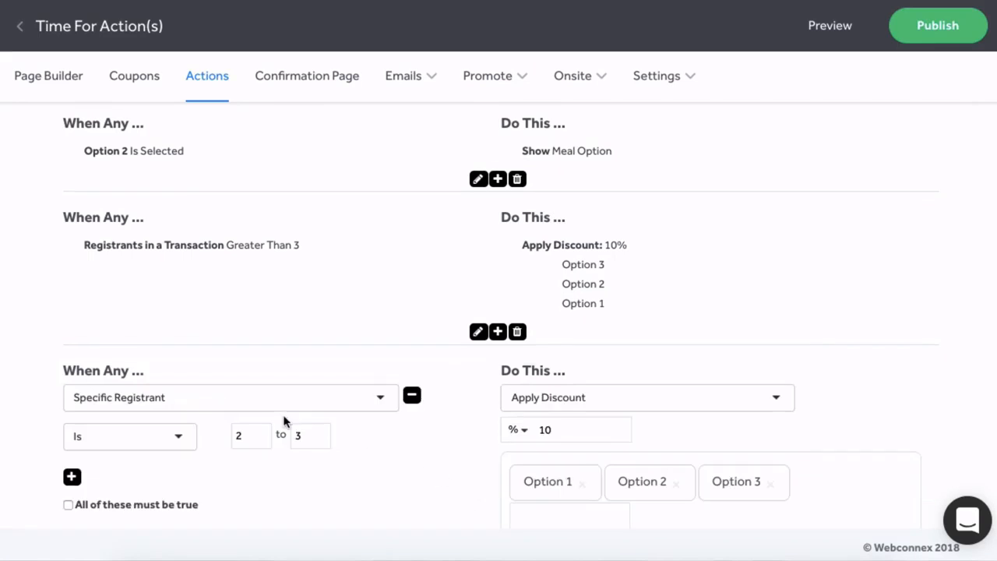
pyautogui.click(313, 422)
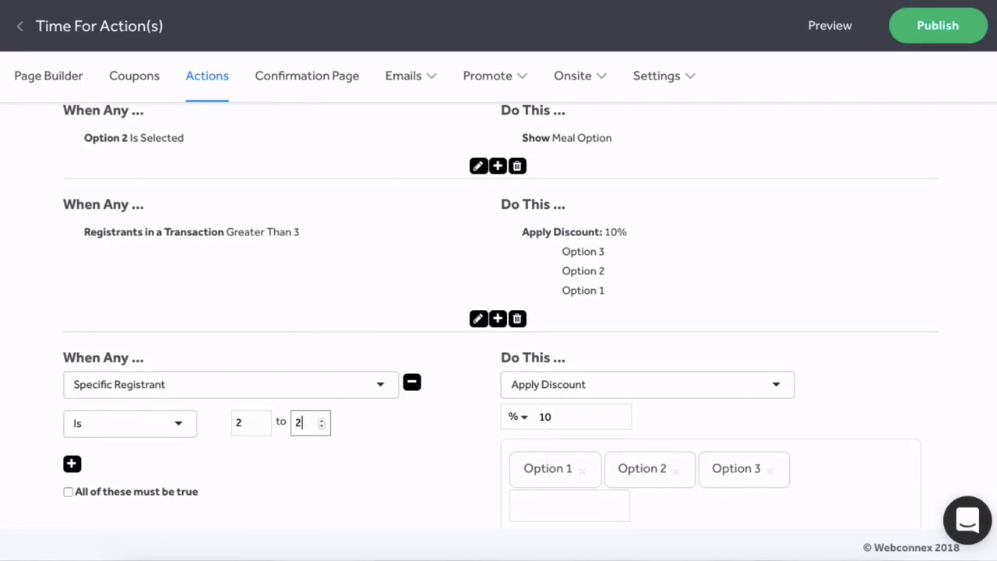
pyautogui.scroll(-3, 433, 465)
pyautogui.click(473, 493)
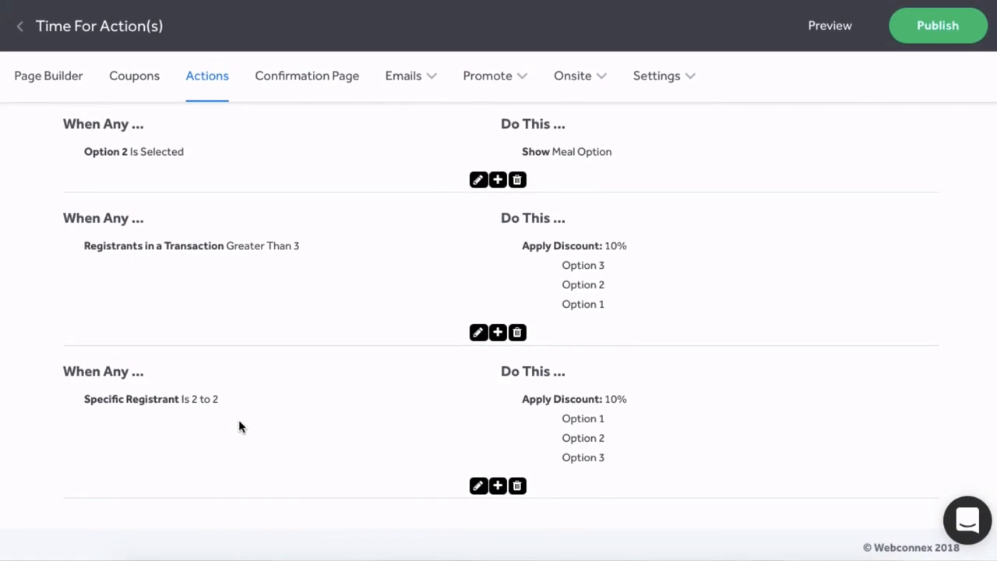
# Add a new rule with two trigger conditions.
pyautogui.click(498, 489)
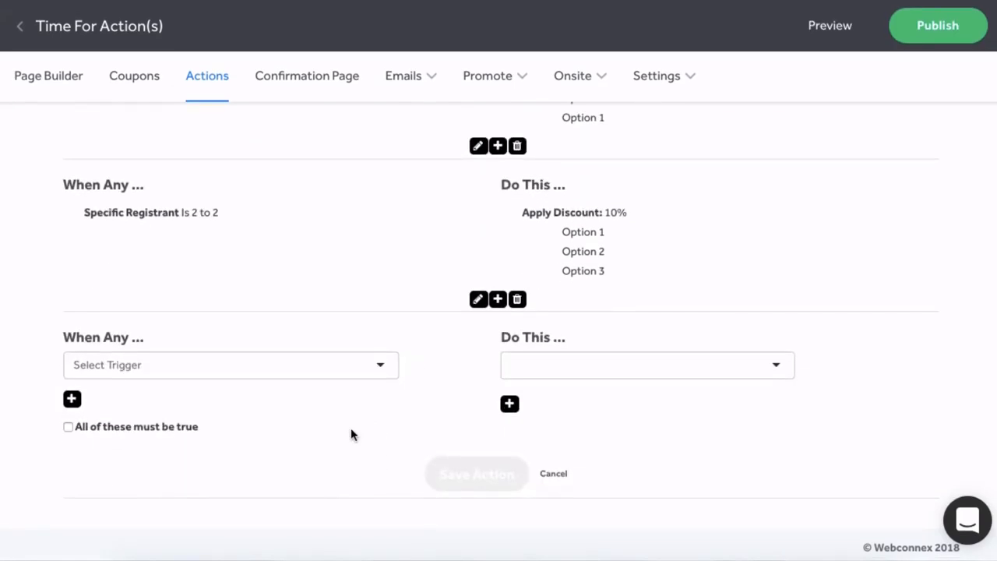
pyautogui.click(72, 398)
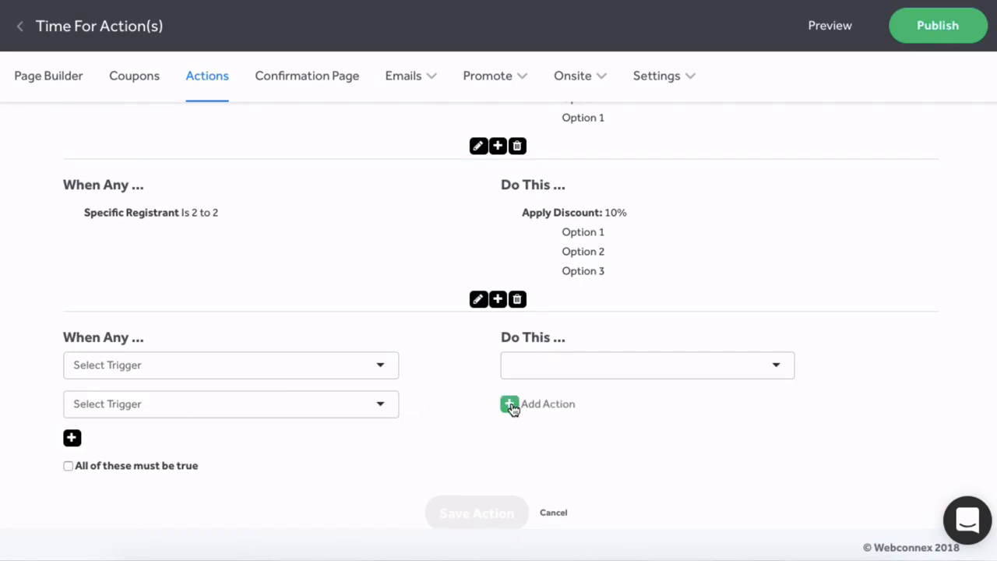
pyautogui.scroll(-1, 311, 456)
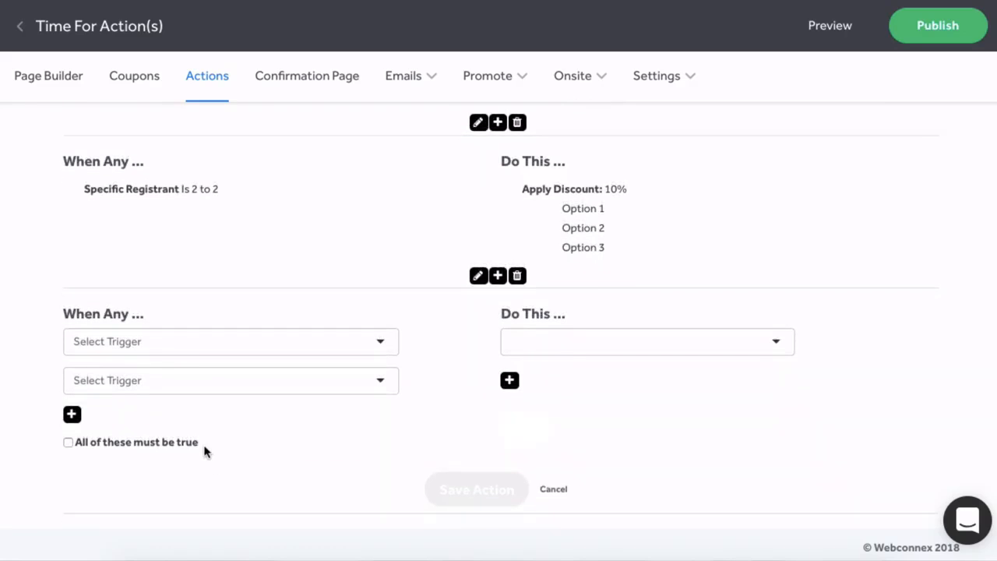
pyautogui.moveTo(201, 444); pyautogui.dragTo(75, 441)
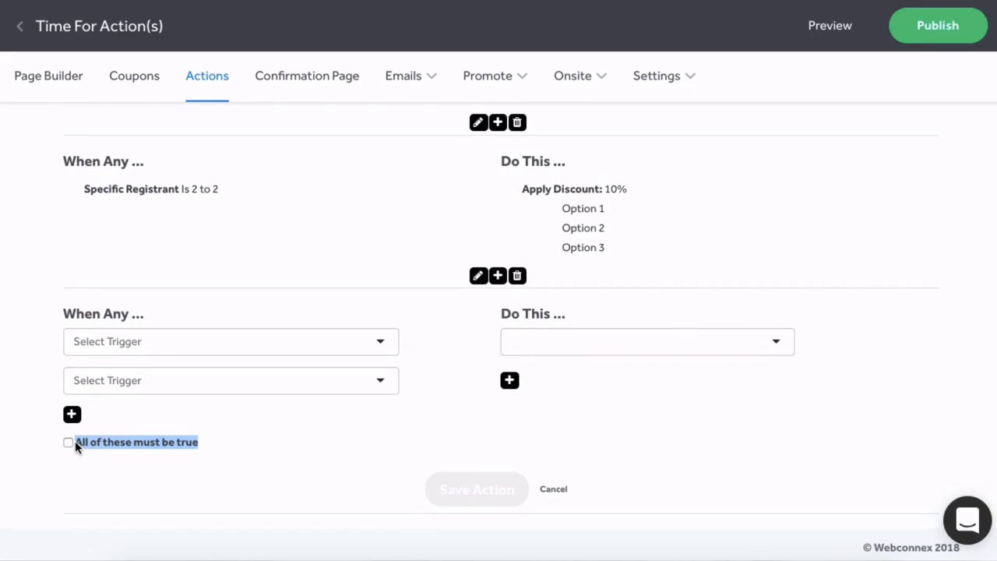
pyautogui.click(161, 482)
# Set the first trigger to Date Is After January 31, 2019.
pyautogui.click(377, 344)
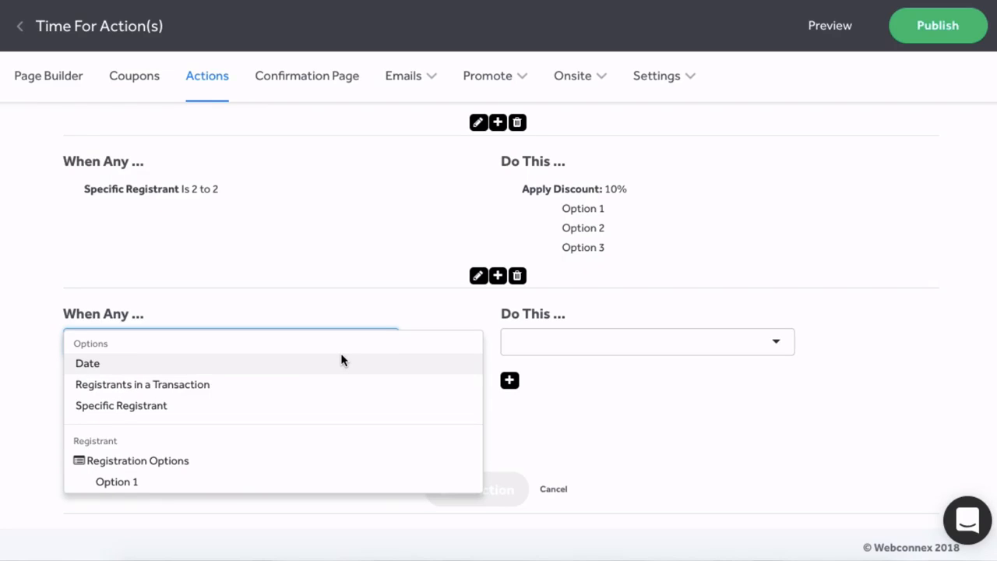
pyautogui.click(276, 363)
pyautogui.click(194, 381)
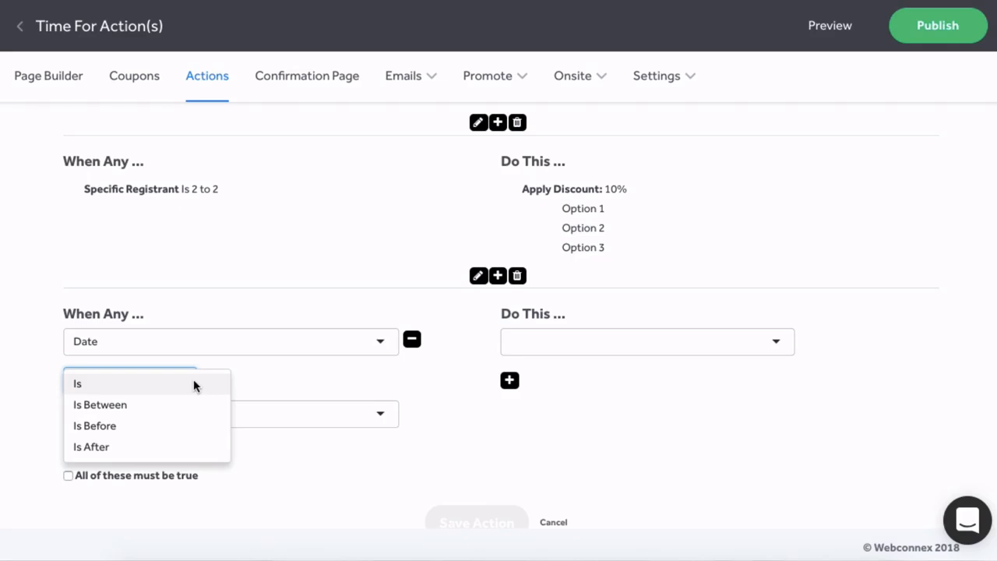
pyautogui.click(97, 446)
pyautogui.click(262, 380)
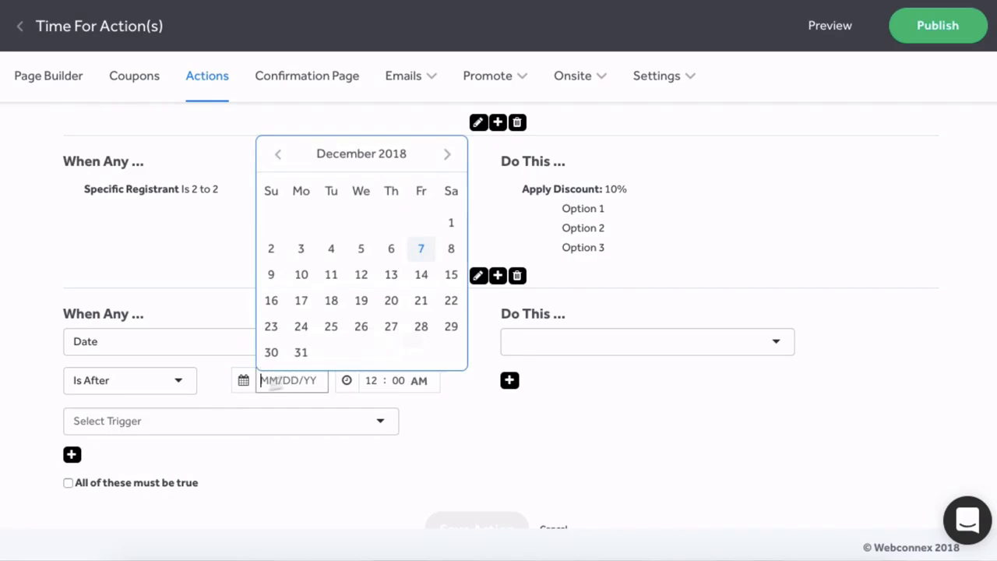
pyautogui.click(447, 158)
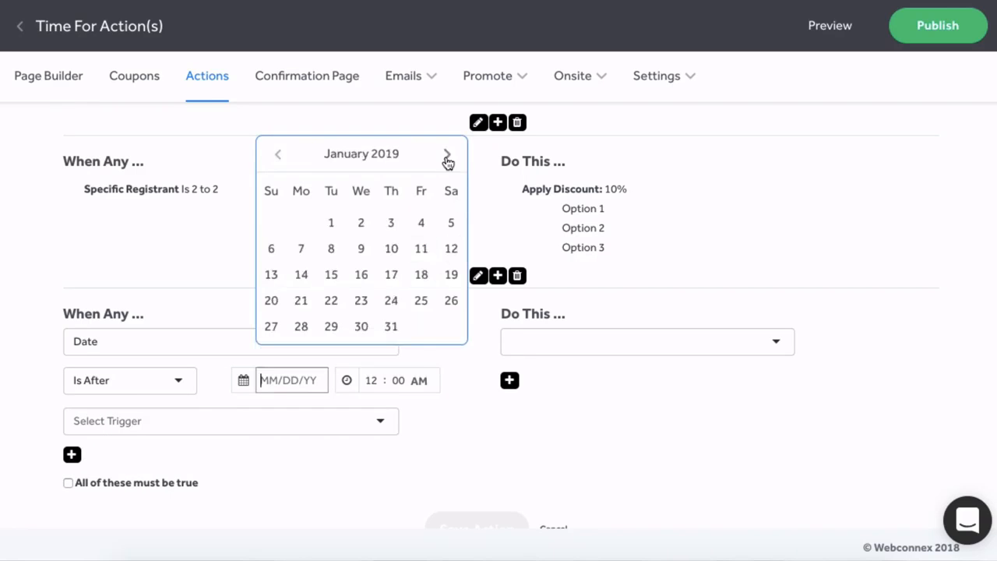
pyautogui.click(391, 326)
# Set the second trigger to Option 2 Is Selected and require all conditions true.
pyautogui.click(375, 423)
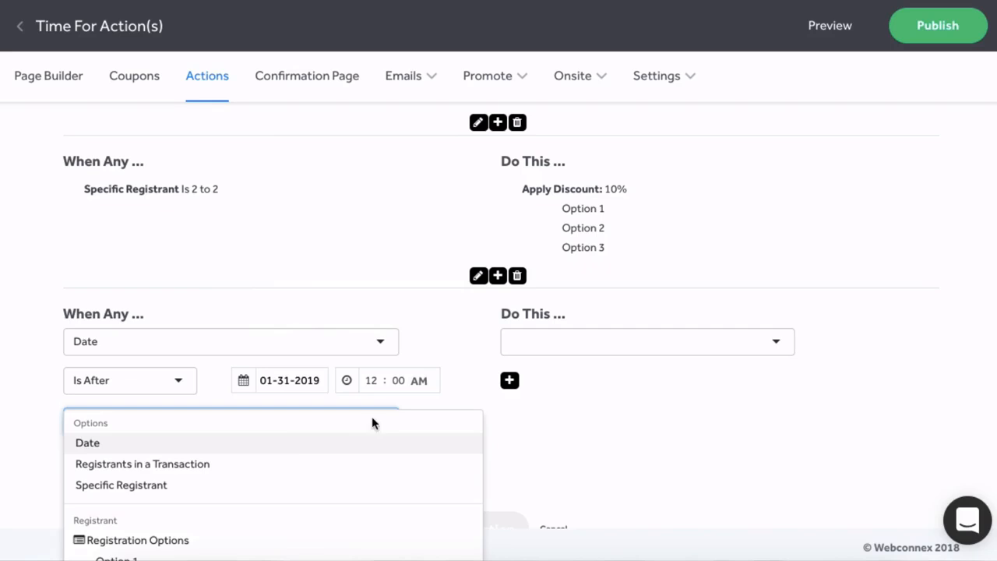
pyautogui.scroll(-5, 285, 444)
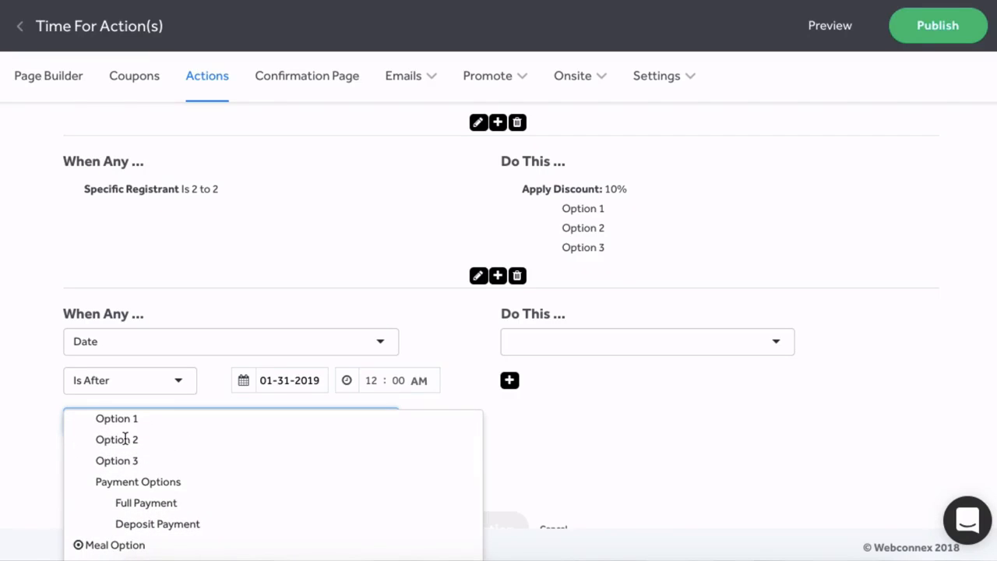
pyautogui.click(127, 439)
pyautogui.click(157, 463)
pyautogui.click(157, 462)
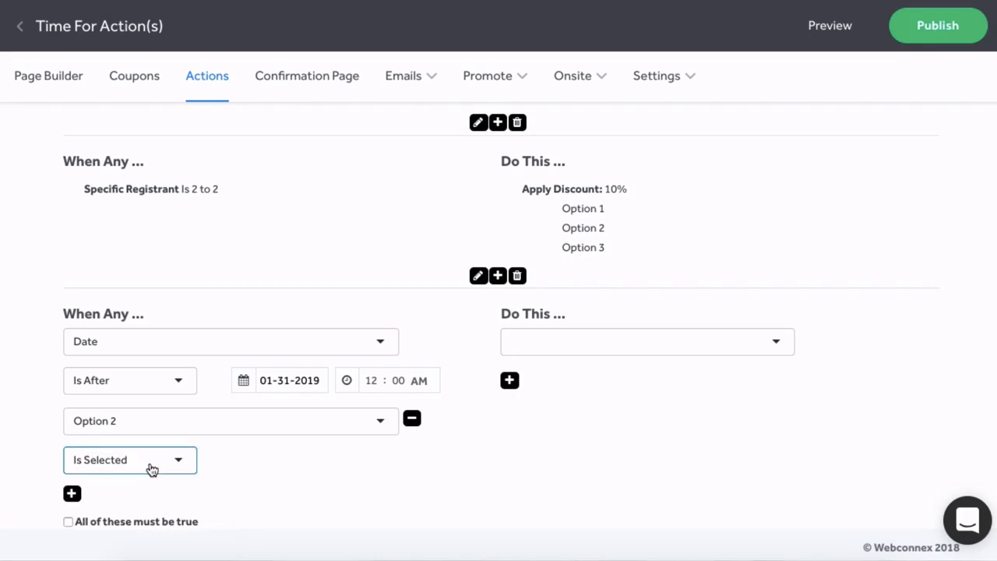
pyautogui.scroll(-1, 249, 478)
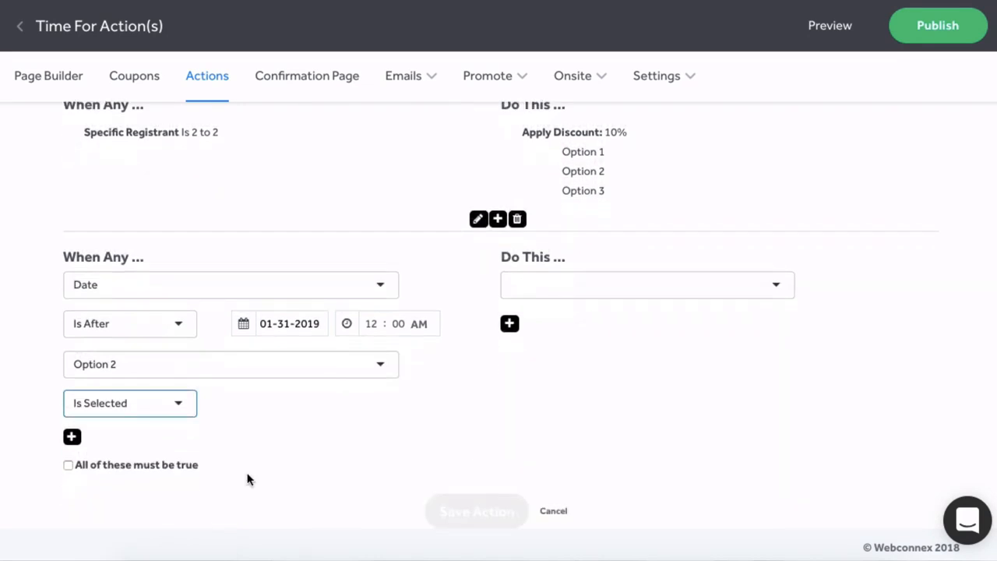
pyautogui.click(69, 465)
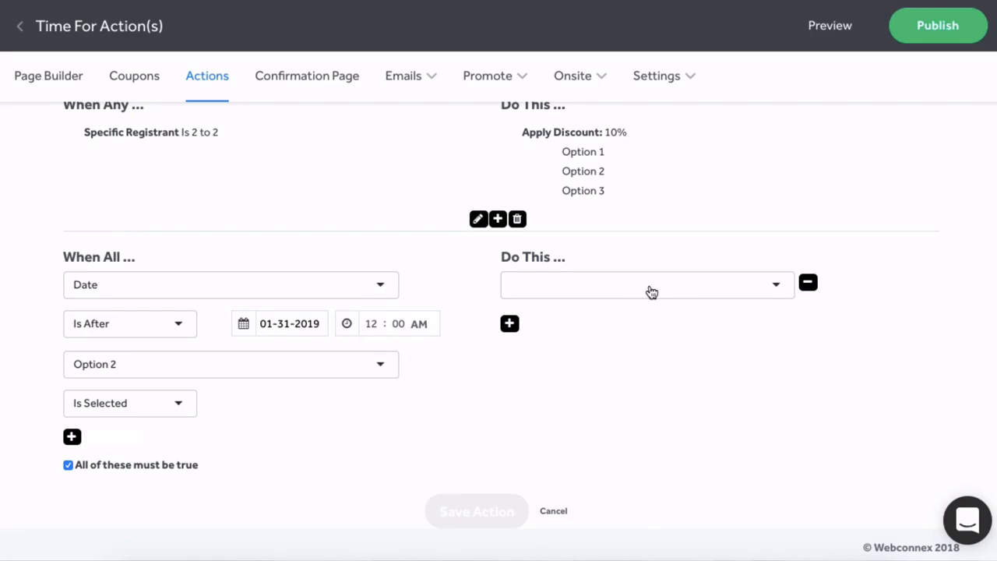
# Make the rule decrease Option 1's price by $10.
pyautogui.click(590, 289)
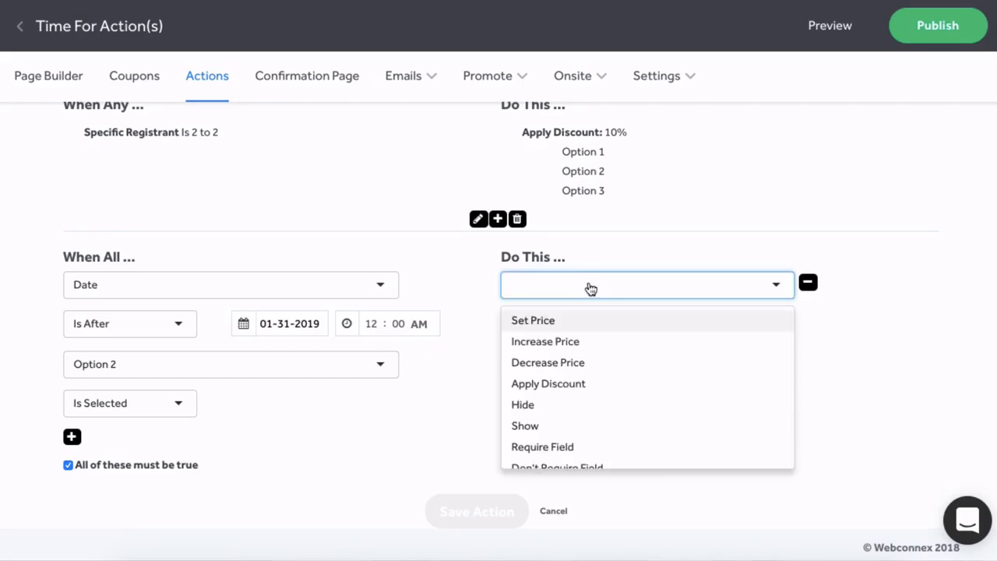
pyautogui.click(545, 362)
pyautogui.click(521, 316)
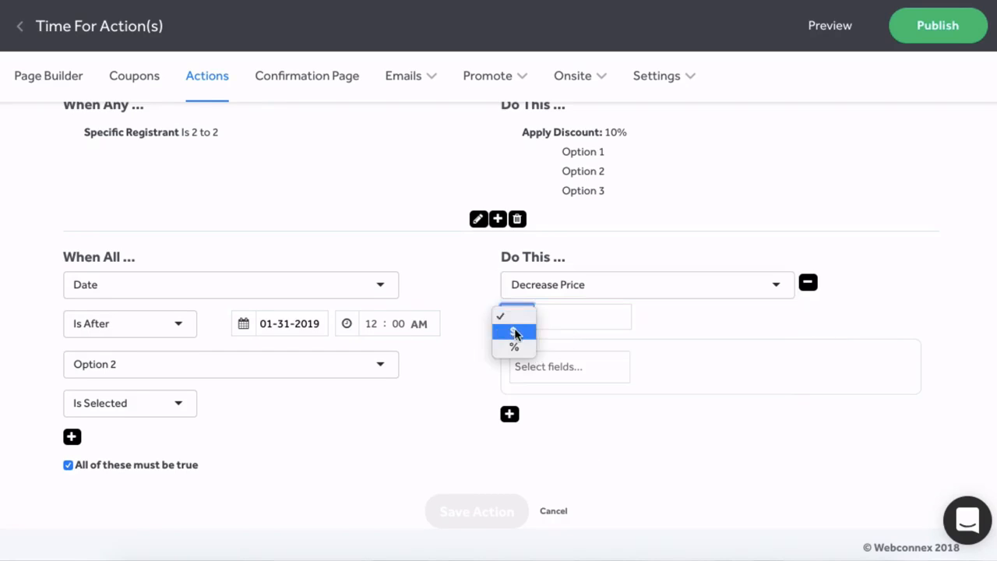
pyautogui.click(519, 335)
pyautogui.write('10')
pyautogui.click(548, 366)
pyautogui.click(572, 443)
# Add a second action hiding the Convenience Fee field, then save the rule.
pyautogui.click(509, 413)
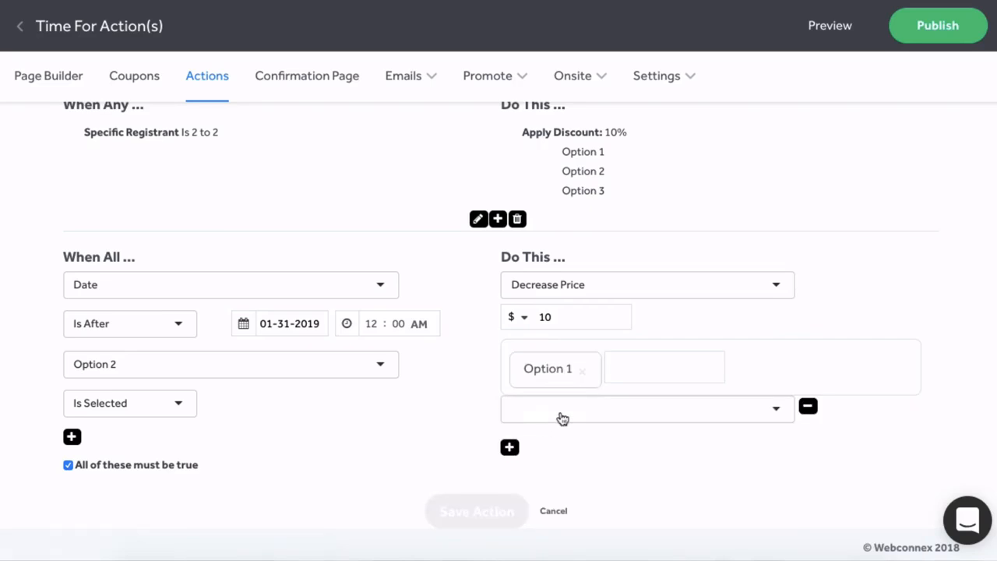
pyautogui.click(757, 415)
pyautogui.click(528, 456)
pyautogui.click(565, 417)
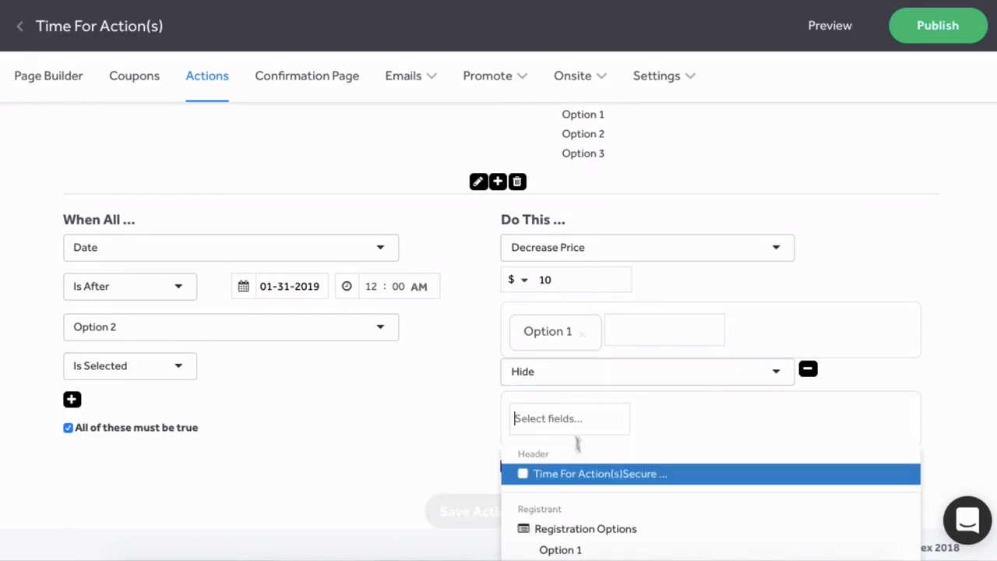
pyautogui.scroll(-5, 589, 467)
pyautogui.scroll(-3, 589, 468)
pyautogui.click(580, 500)
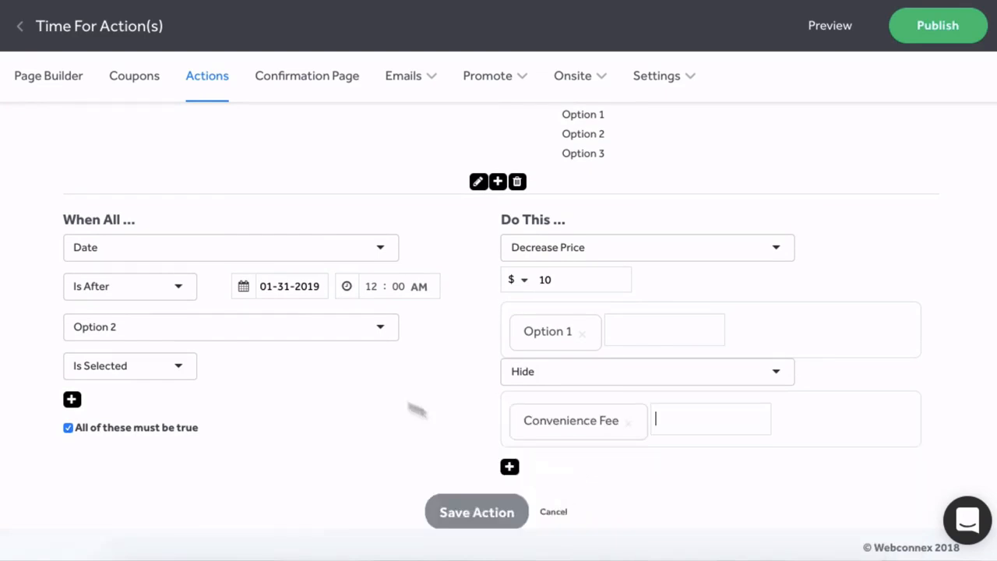
pyautogui.scroll(-1, 369, 394)
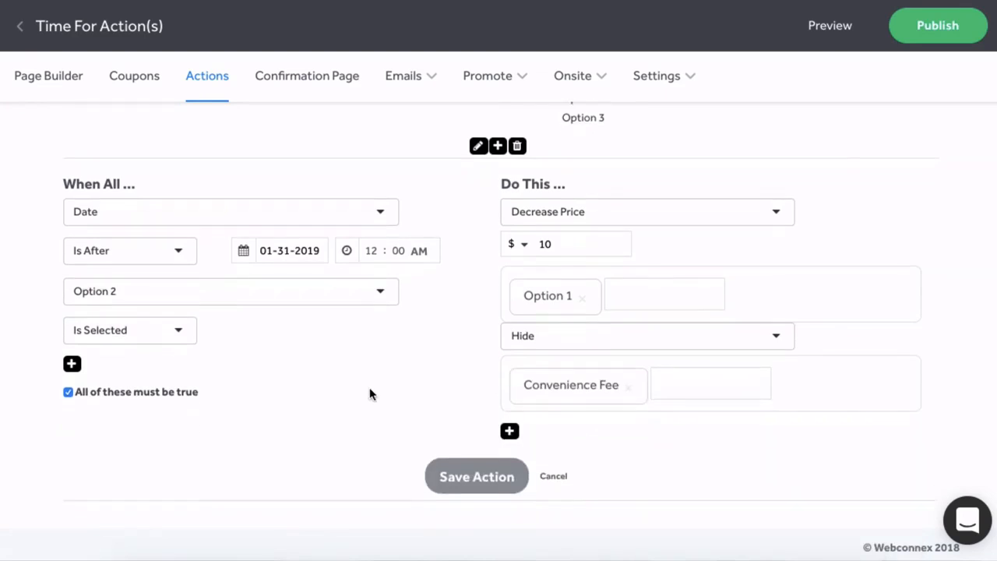
pyautogui.click(462, 475)
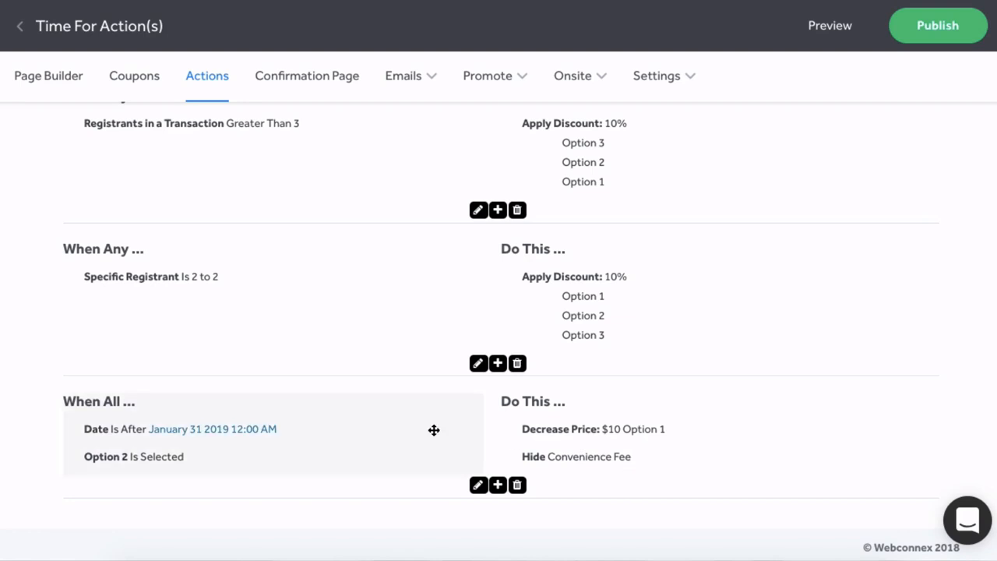
# Delete the When All price-decrease rule, typing 'delete' to confirm.
pyautogui.scroll(4, 433, 430)
pyautogui.scroll(-3, 434, 430)
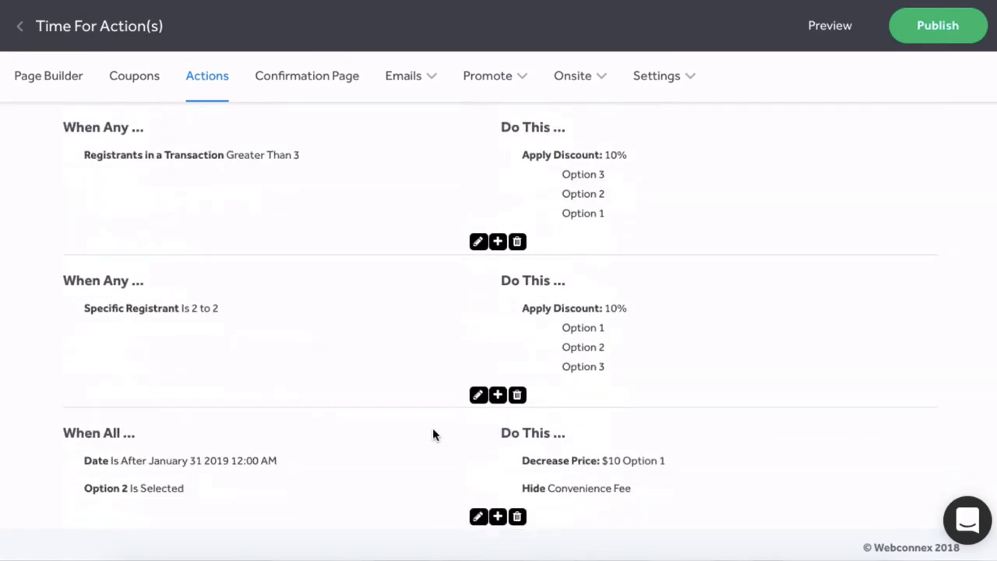
pyautogui.scroll(-1, 432, 430)
pyautogui.click(517, 486)
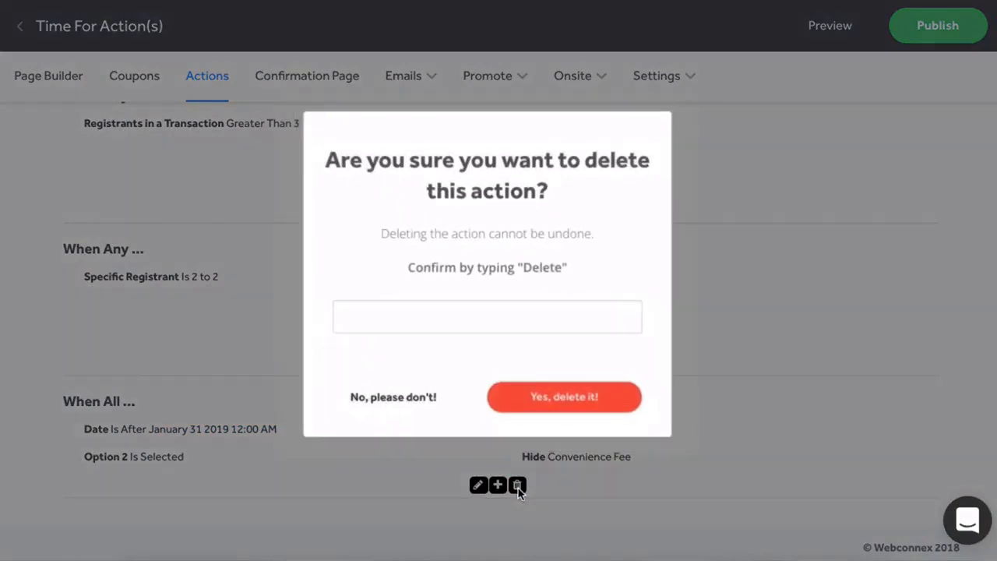
pyautogui.write('delete')
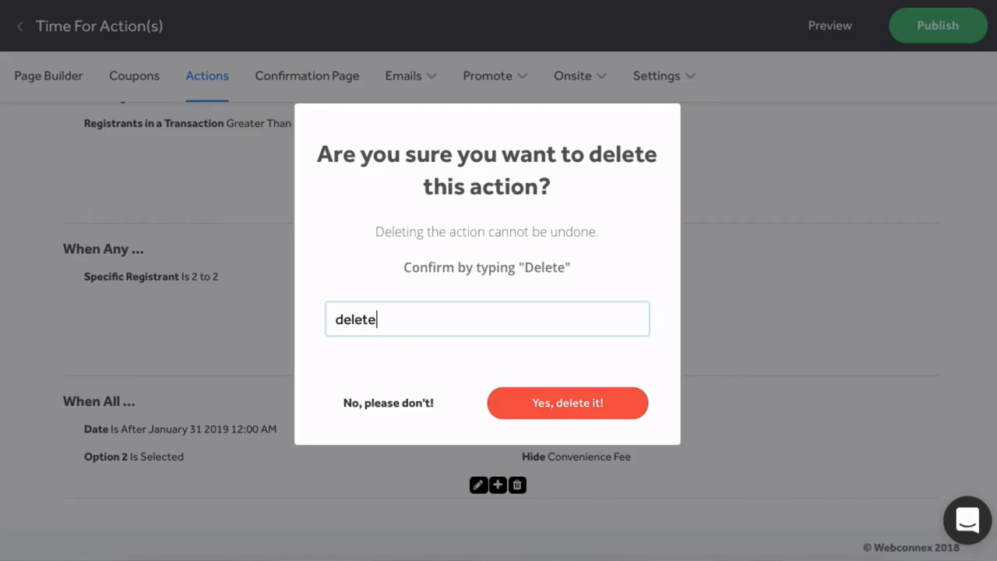
pyautogui.click(568, 412)
pyautogui.click(450, 390)
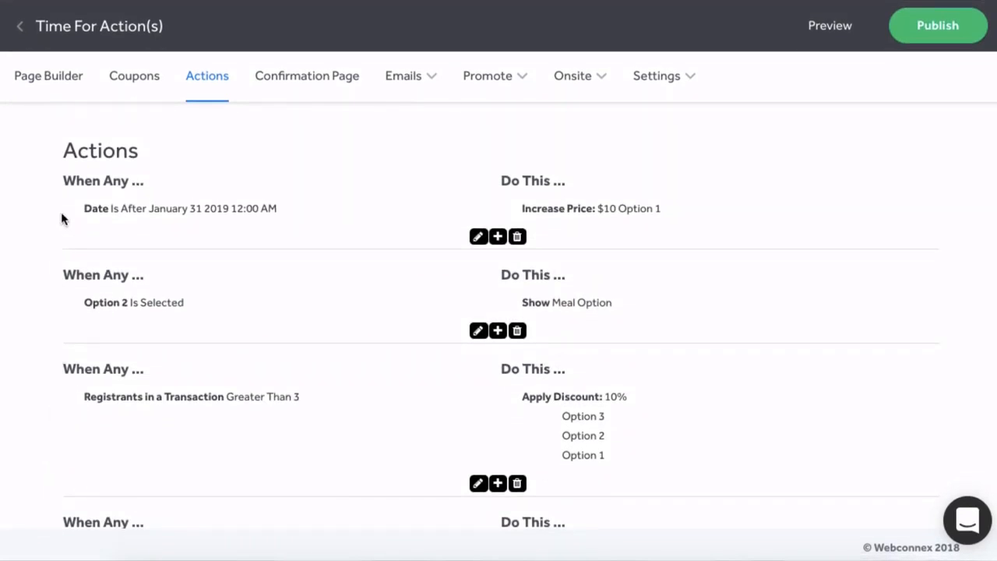
# Drag the date price-increase rule below the Option 2 Show Meal Option rule.
pyautogui.moveTo(69, 211); pyautogui.dragTo(61, 350)
pyautogui.scroll(-2, 61, 351)
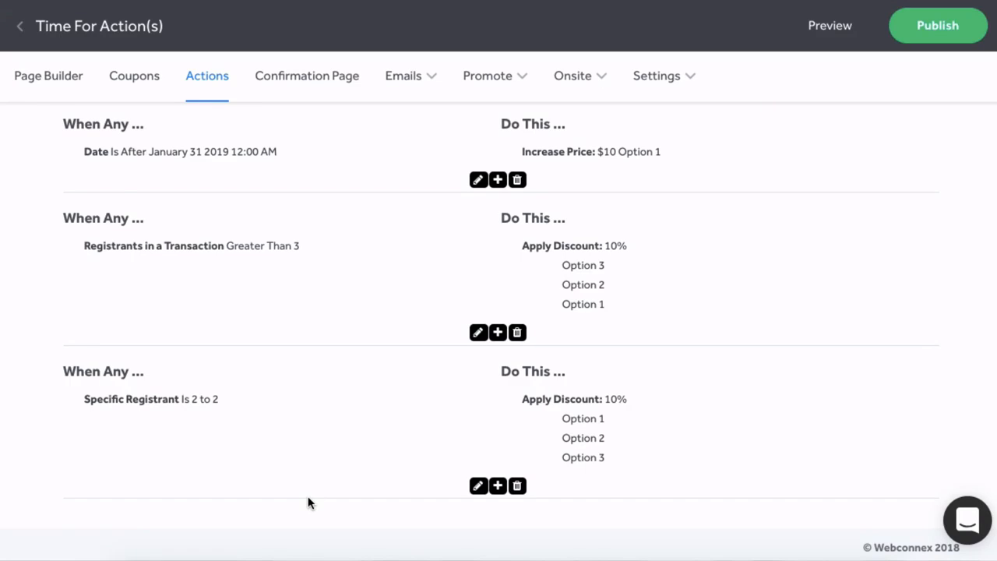
pyautogui.scroll(2, 329, 247)
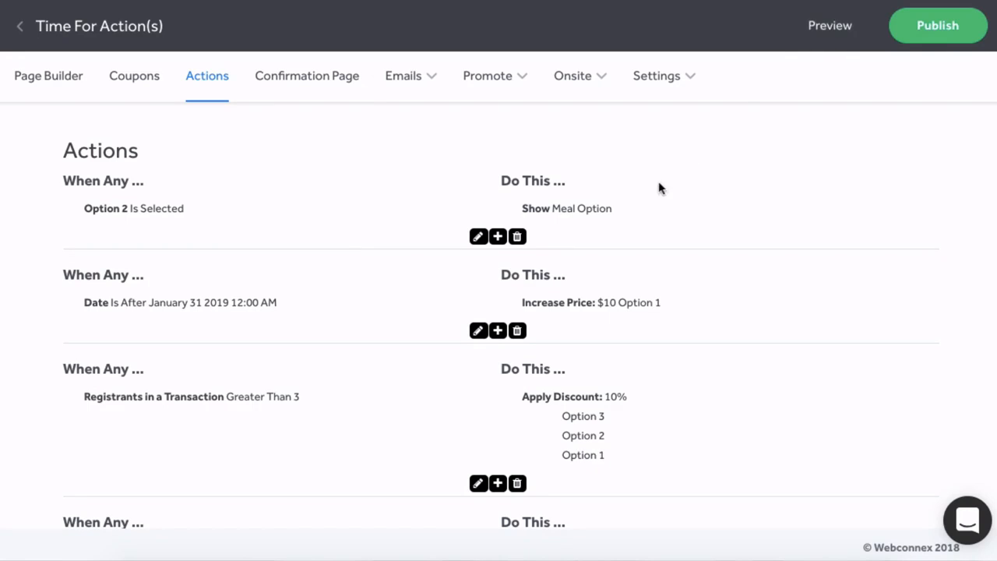
pyautogui.scroll(-1, 315, 137)
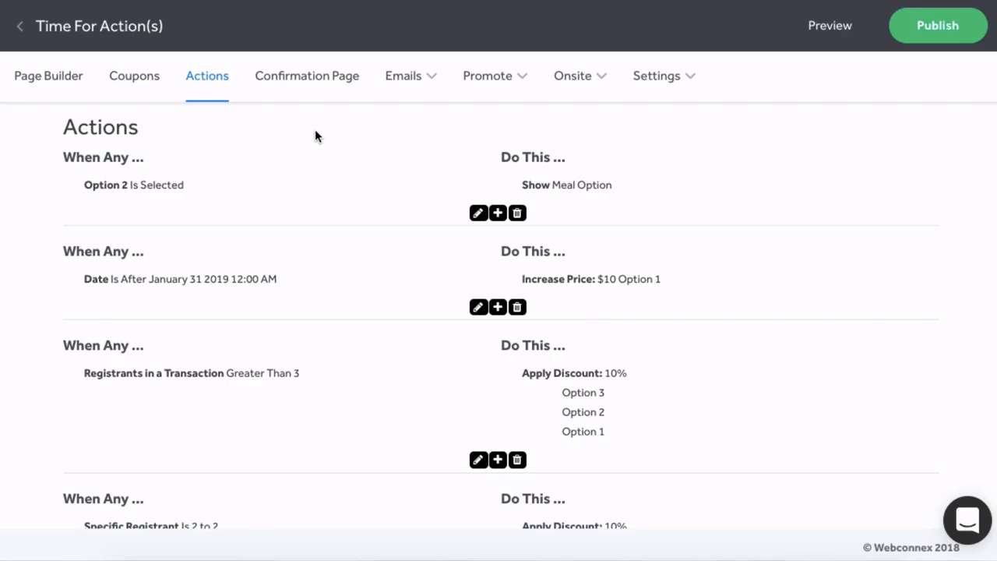